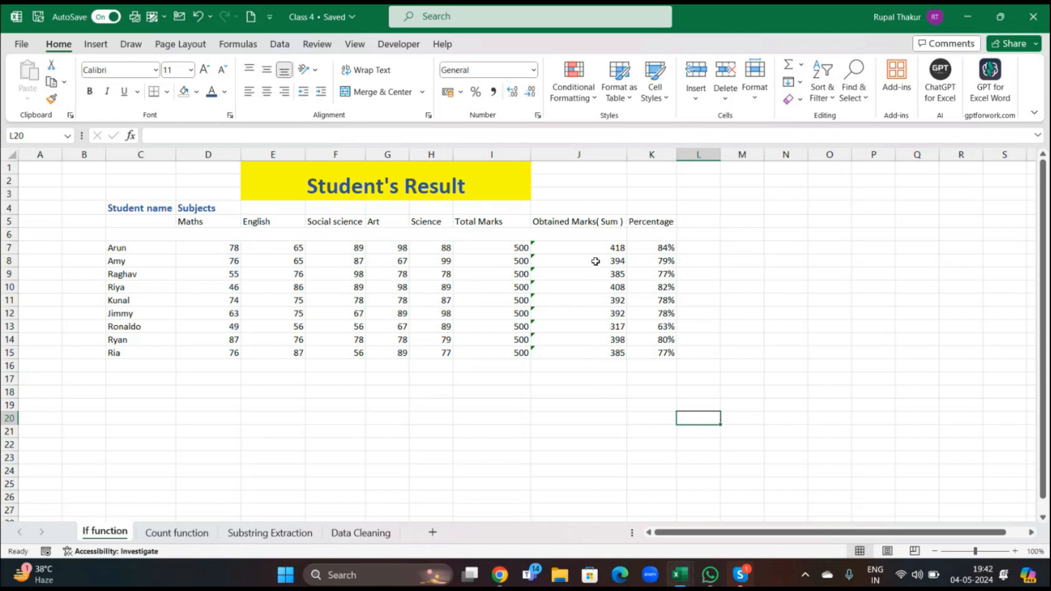
Step: Calculate the average of the obtained marks J7:J15 in cell J19 with the AVERAGE function
click(542, 408)
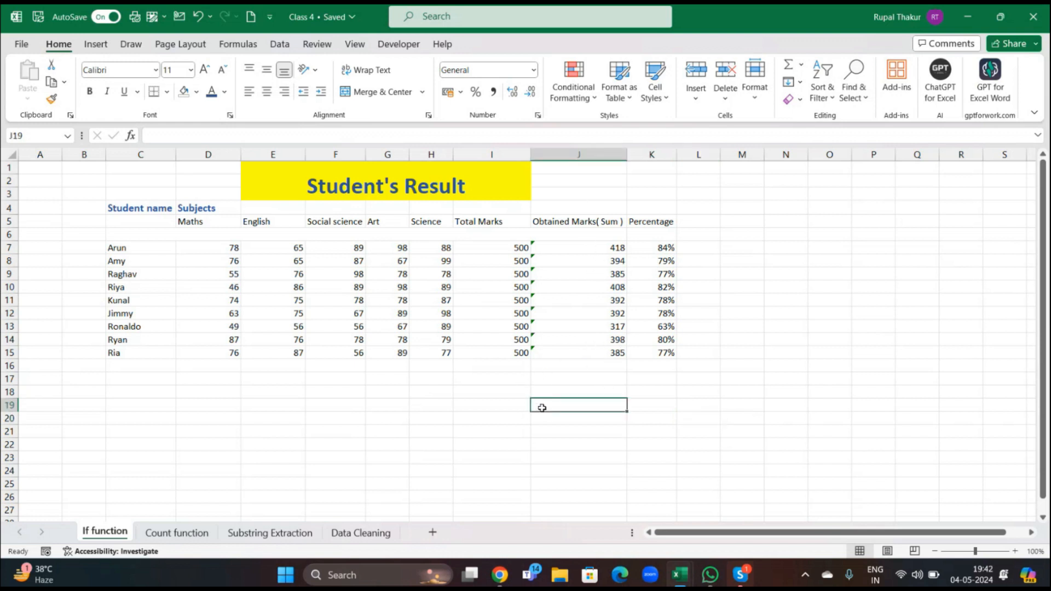
text(=ave)
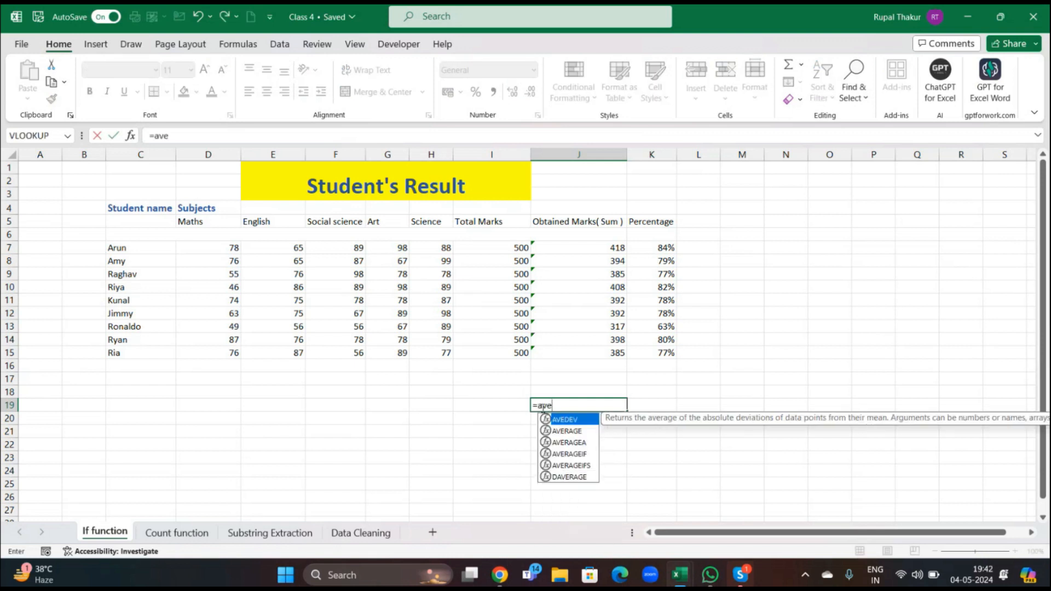
text(r)
key(Tab)
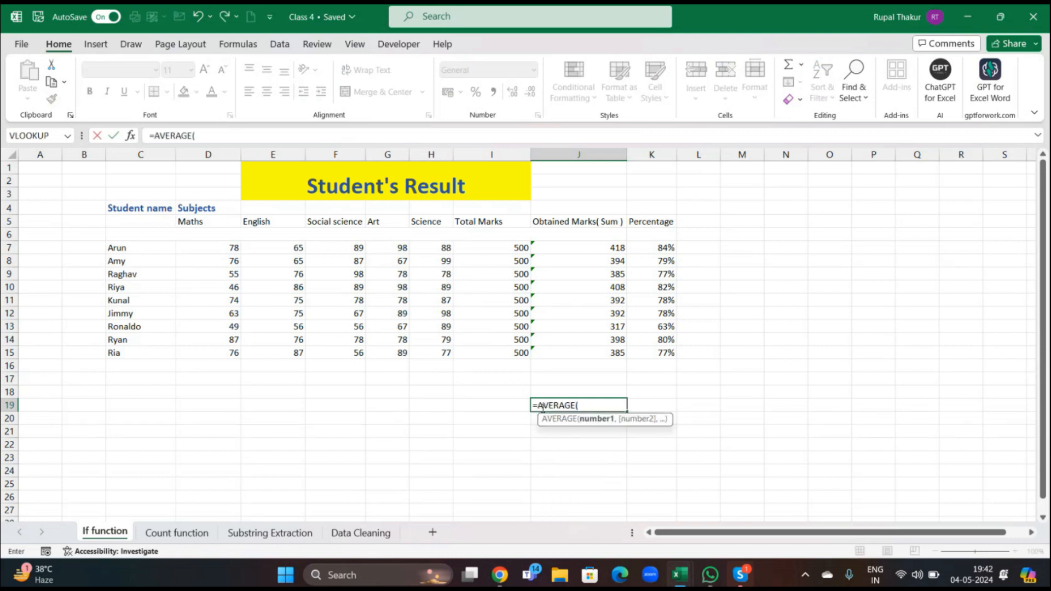
drag(554, 248, 569, 354)
text())
key(Return)
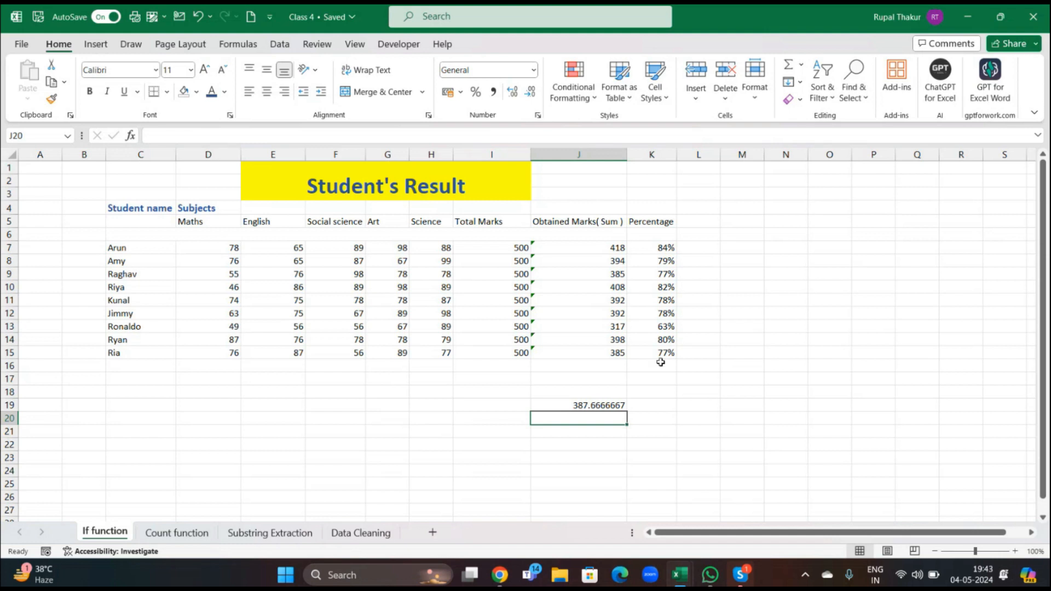
Step: Add the column header Status in cell L5, next to Percentage
click(703, 222)
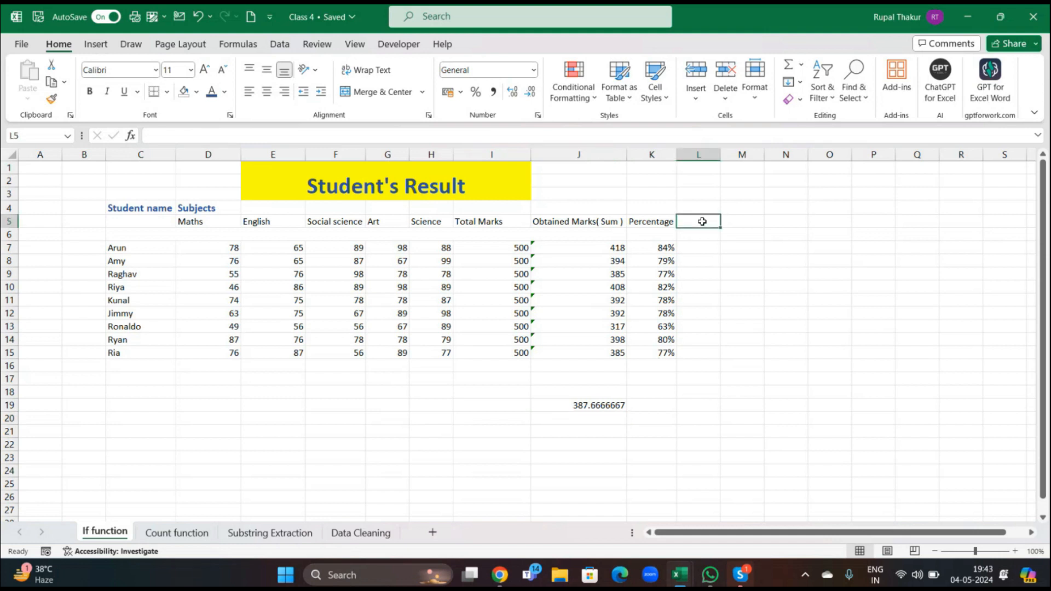
text(Staus)
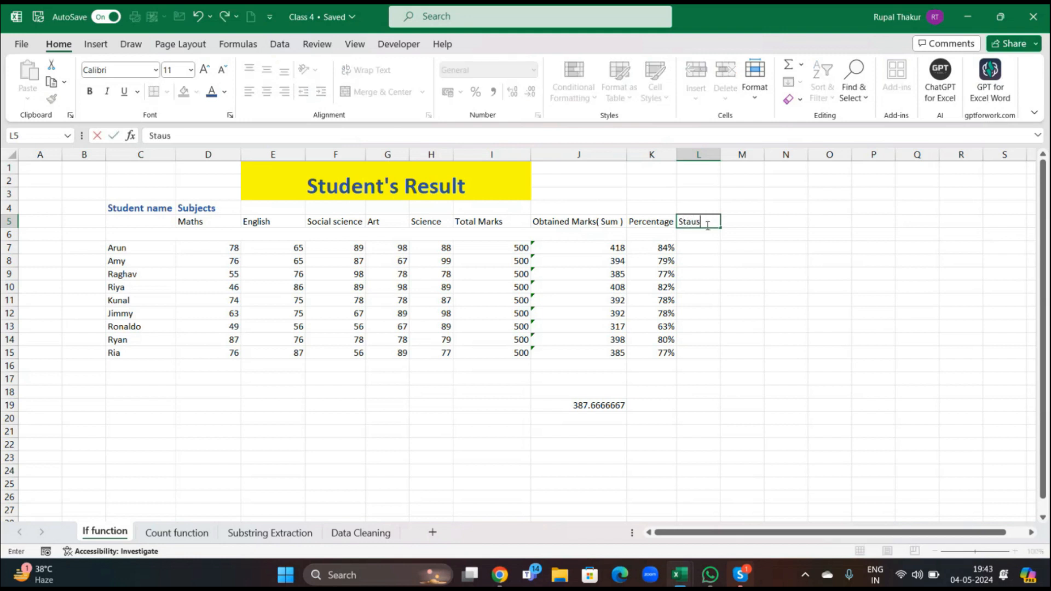
key(BackSpace)
key(BackSpace)
text(tus)
click(590, 410)
Step: Enter =IF(J7<=387,"Pass","Fail") in cell L7 and fill the formula down the Status column to L15
click(702, 253)
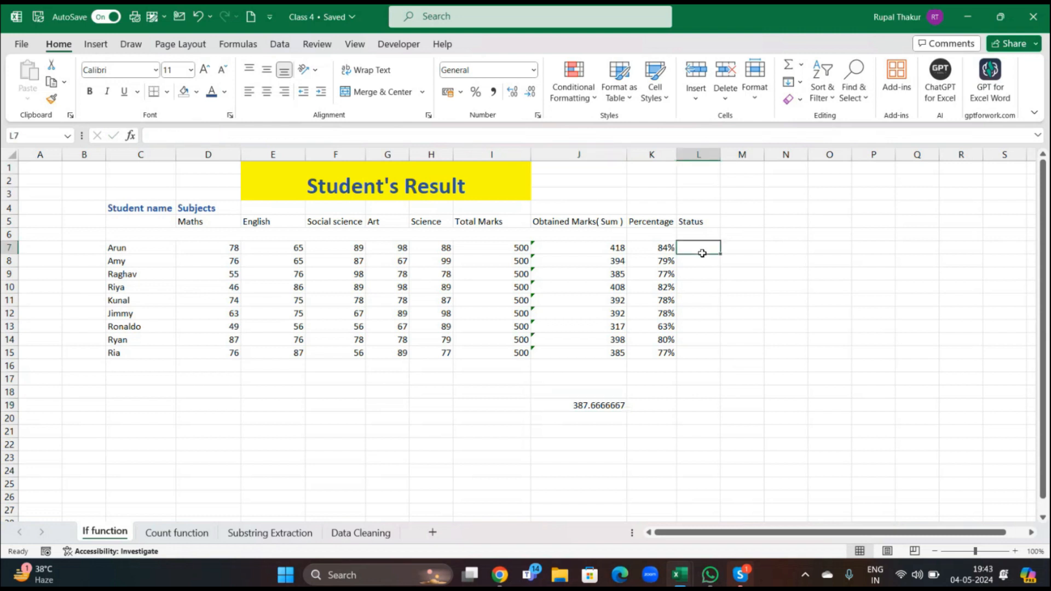
text(=)
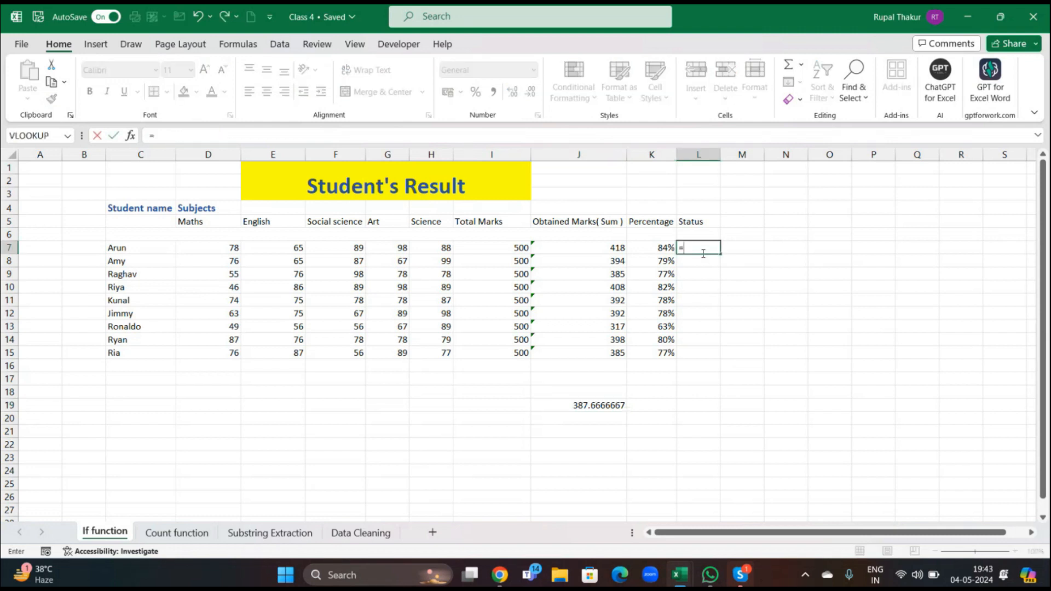
text(if)
key(Tab)
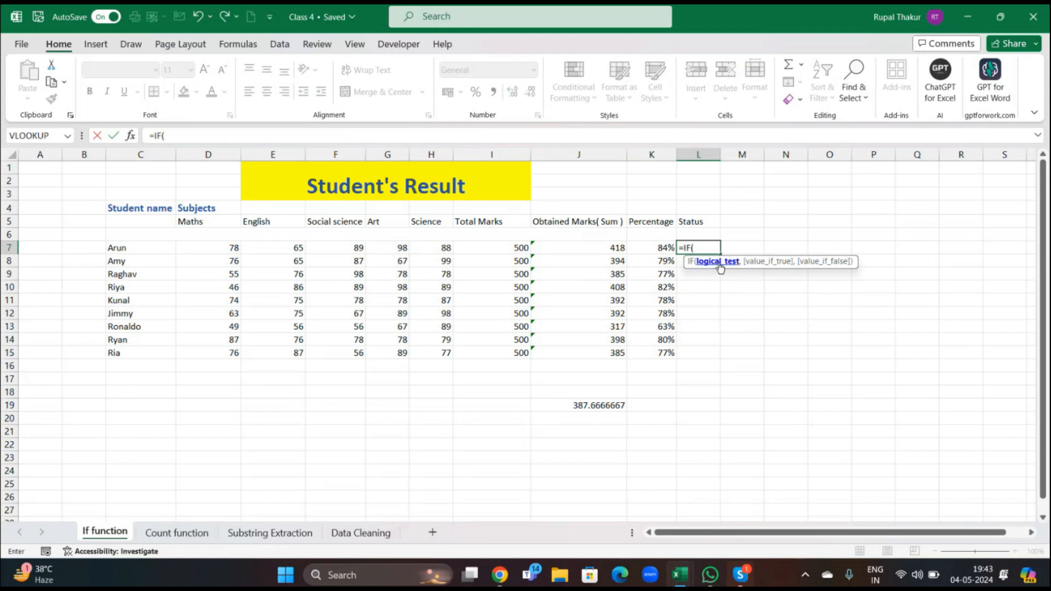
click(590, 248)
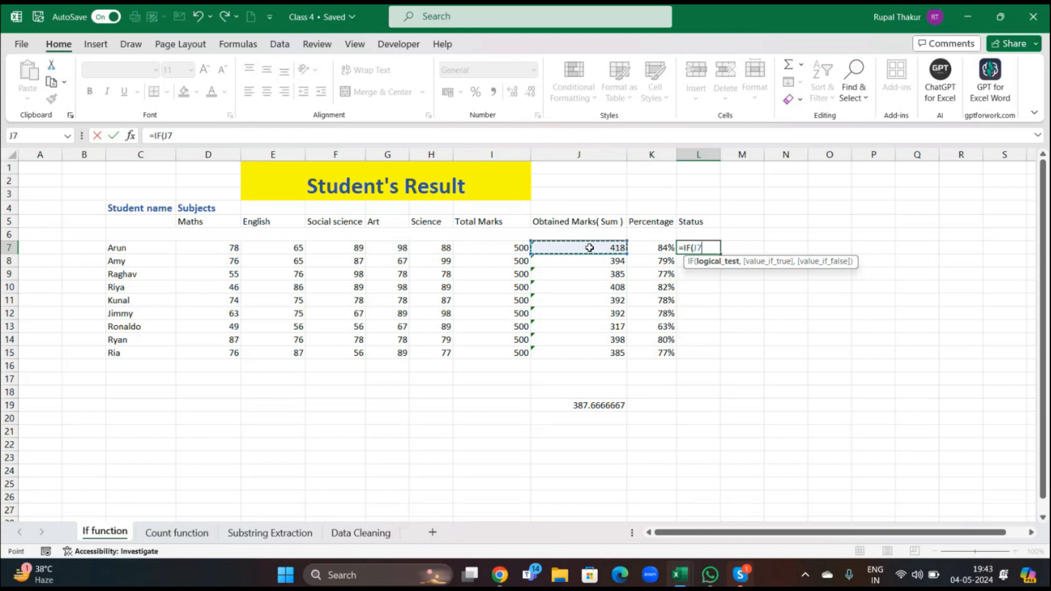
text(<=387)
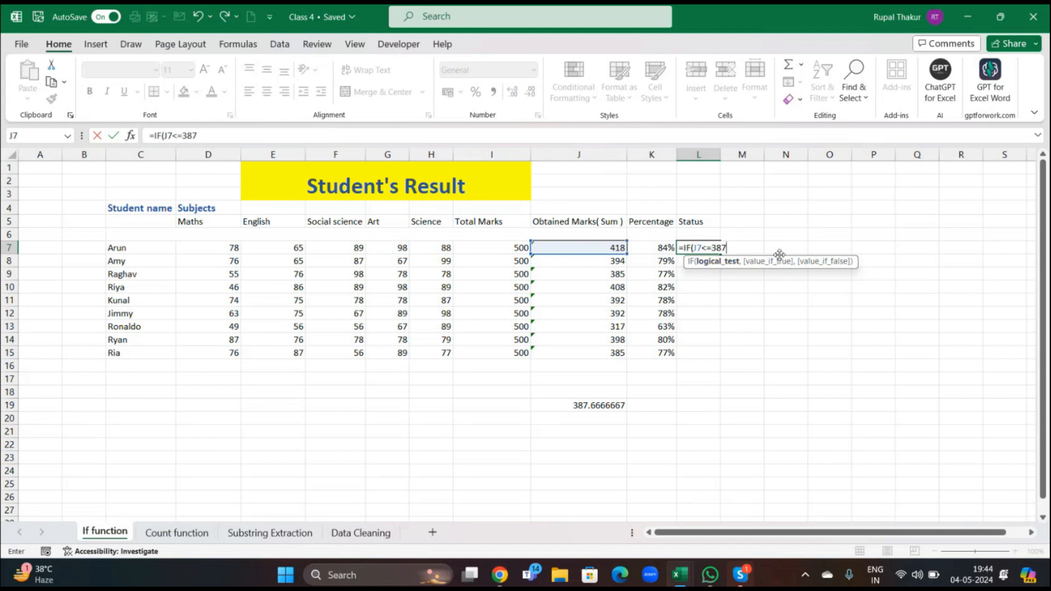
text(,)
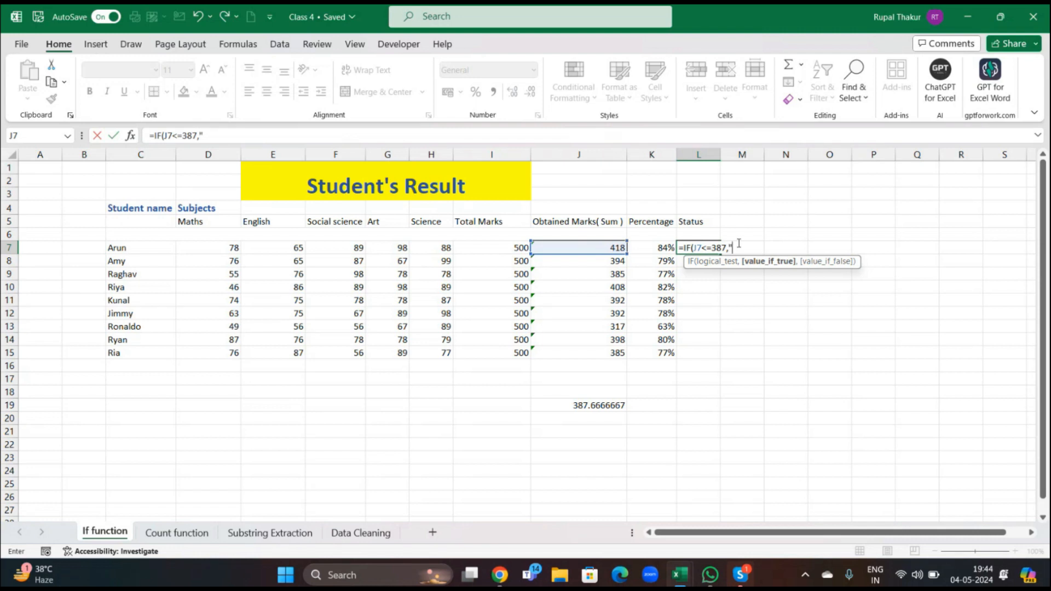
text("Pass")
text(,)
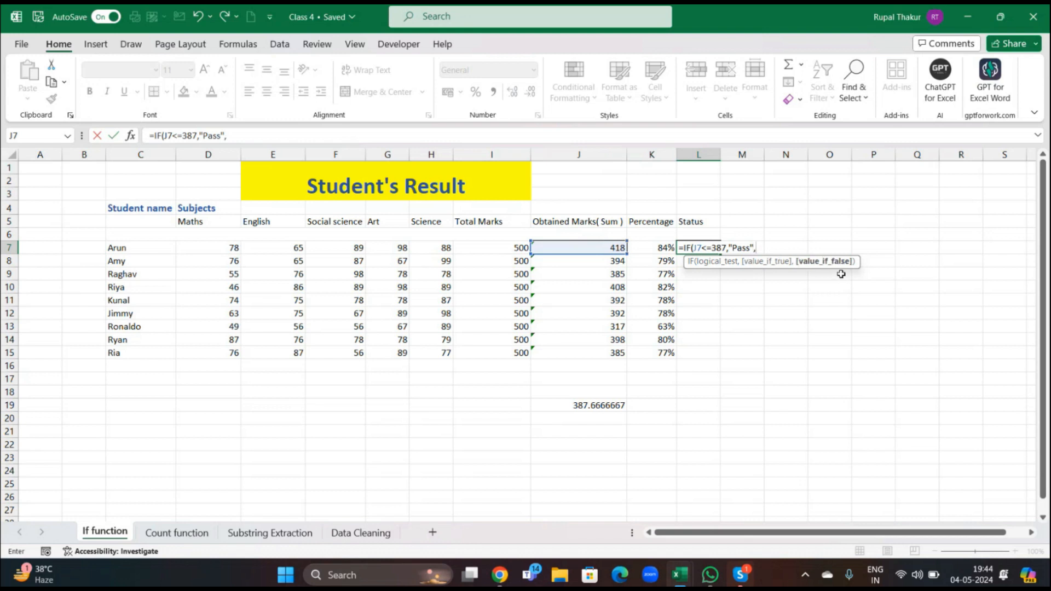
text("Fail"))
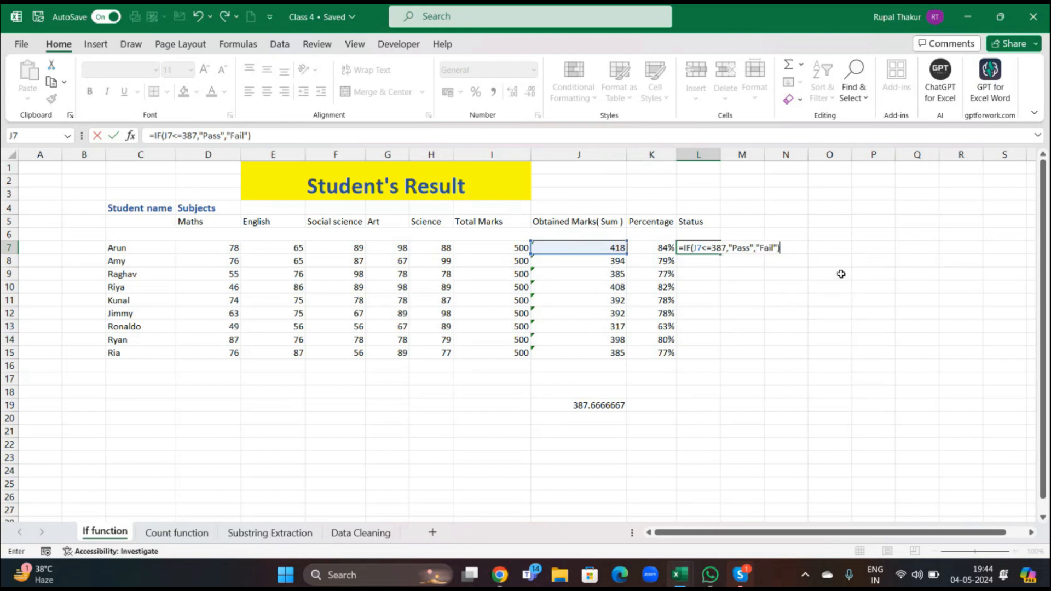
key(Return)
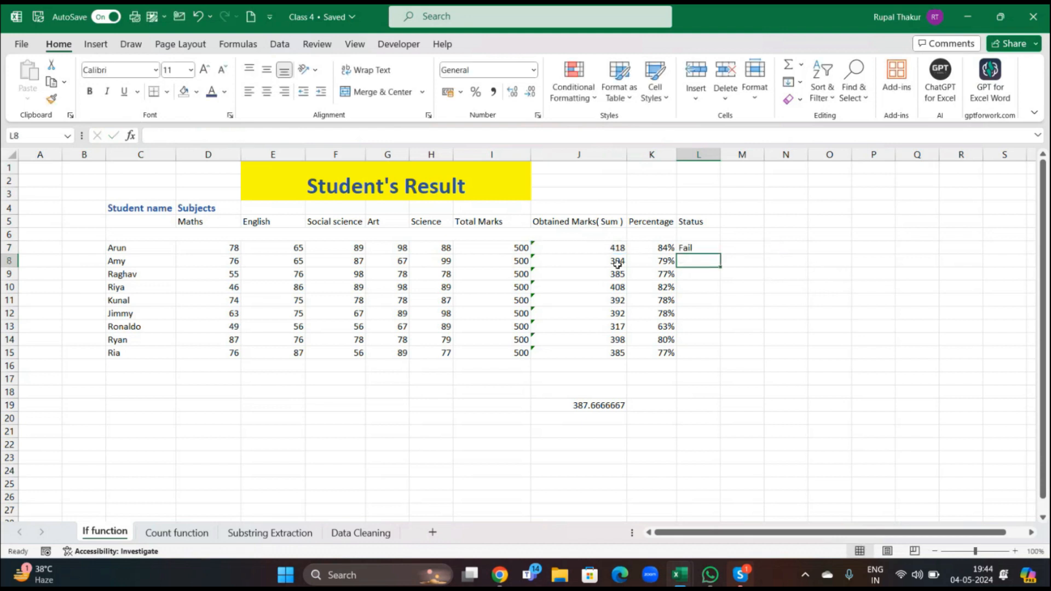
click(706, 246)
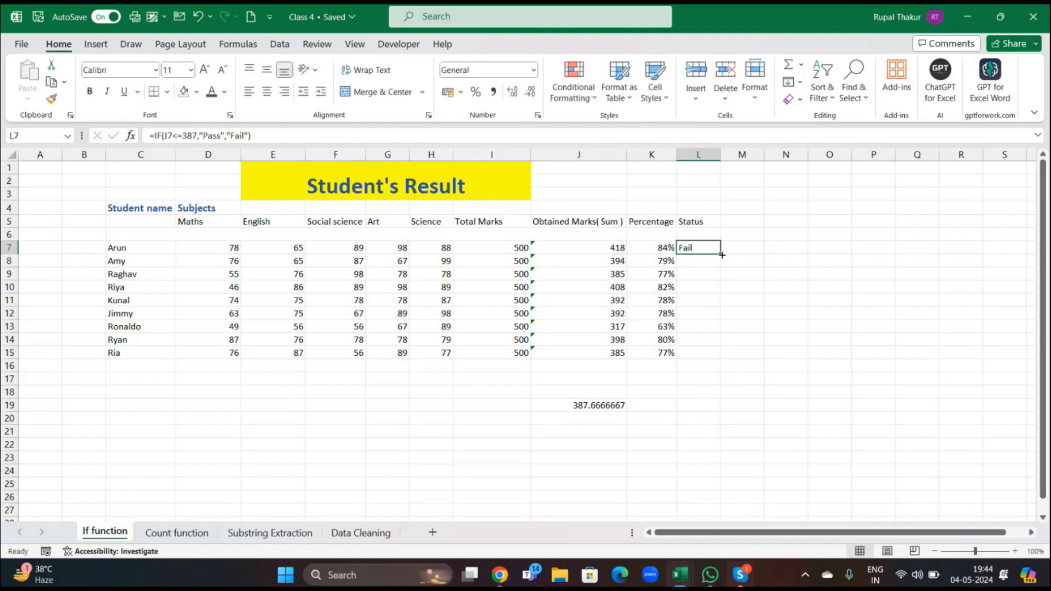
double_click(721, 256)
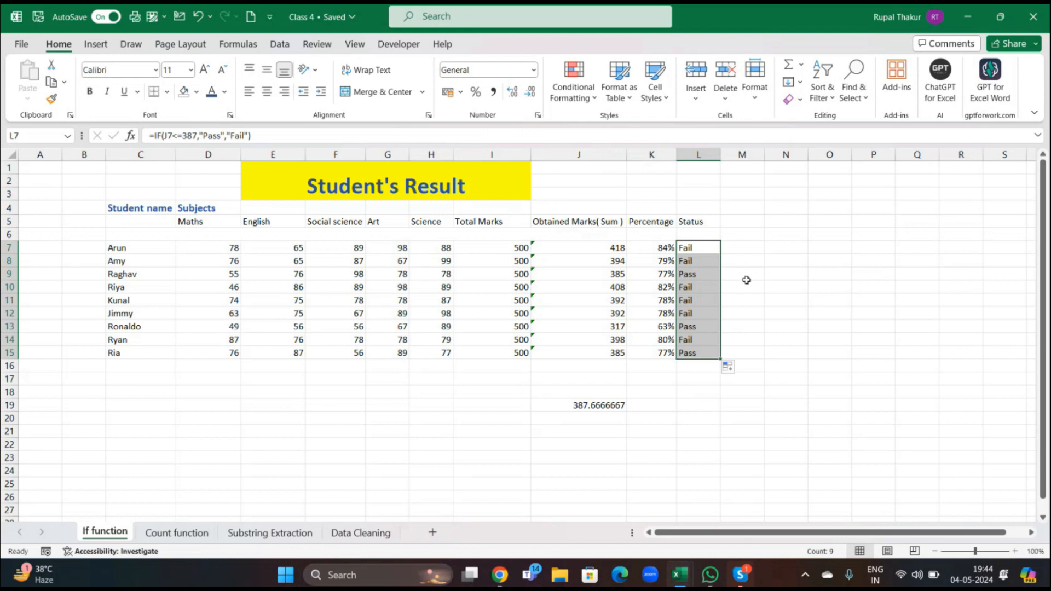
Step: Change the comparison operator in the L7 formula so that it reads =IF(J7>=387,"Pass","Fail")
double_click(710, 250)
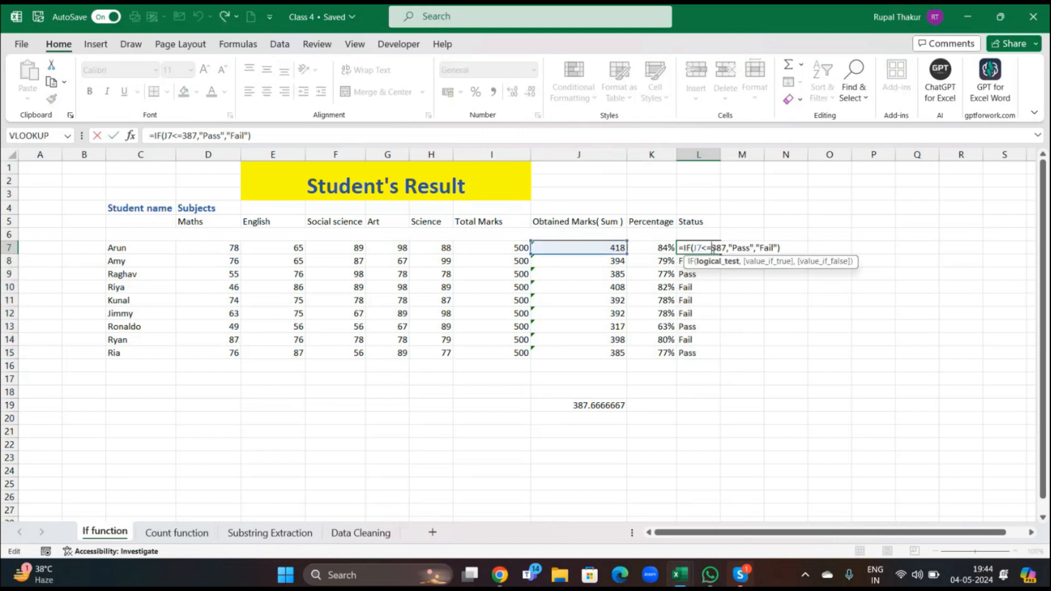
click(707, 248)
key(BackSpace)
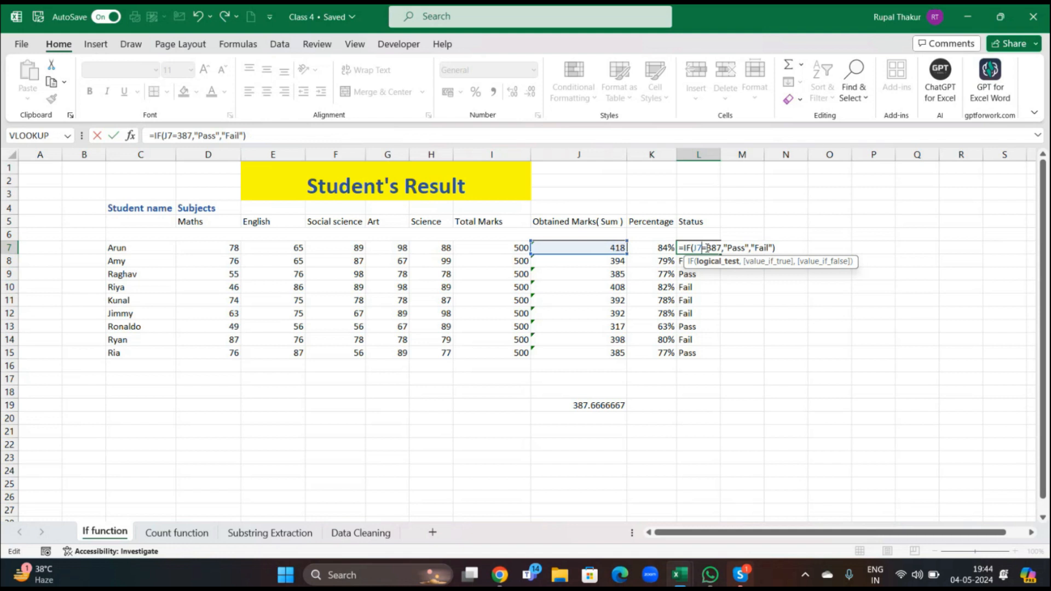
text(>)
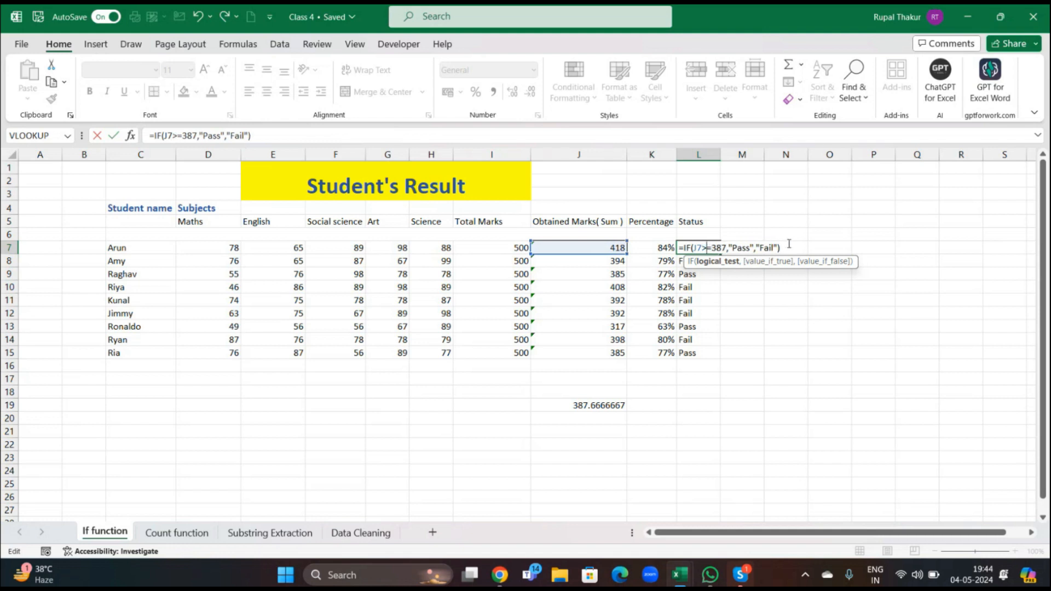
key(Return)
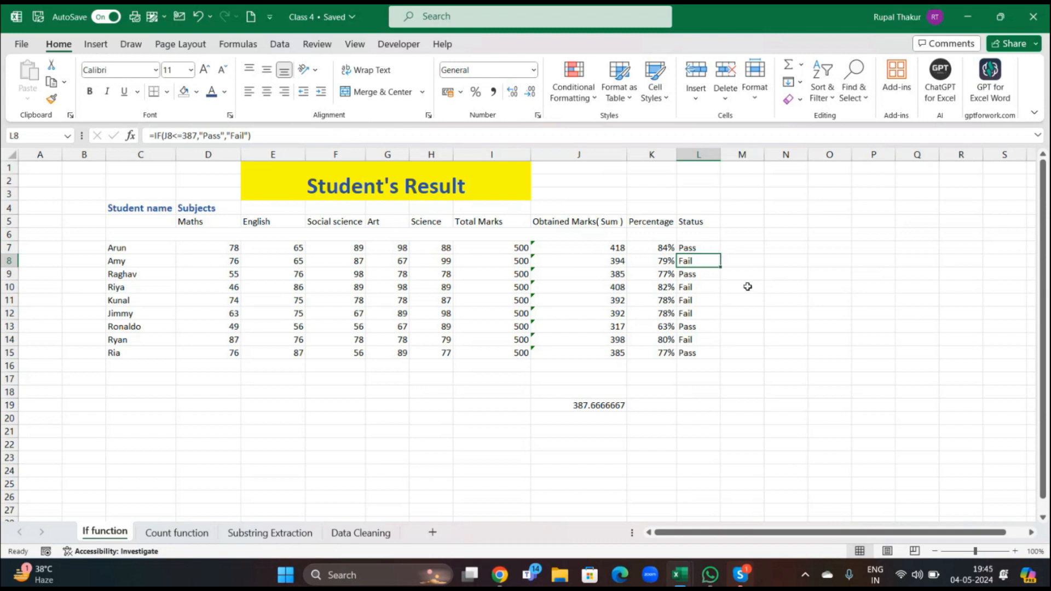
Step: Fill the corrected formula from L7 down the Status column to L15
click(563, 232)
click(700, 245)
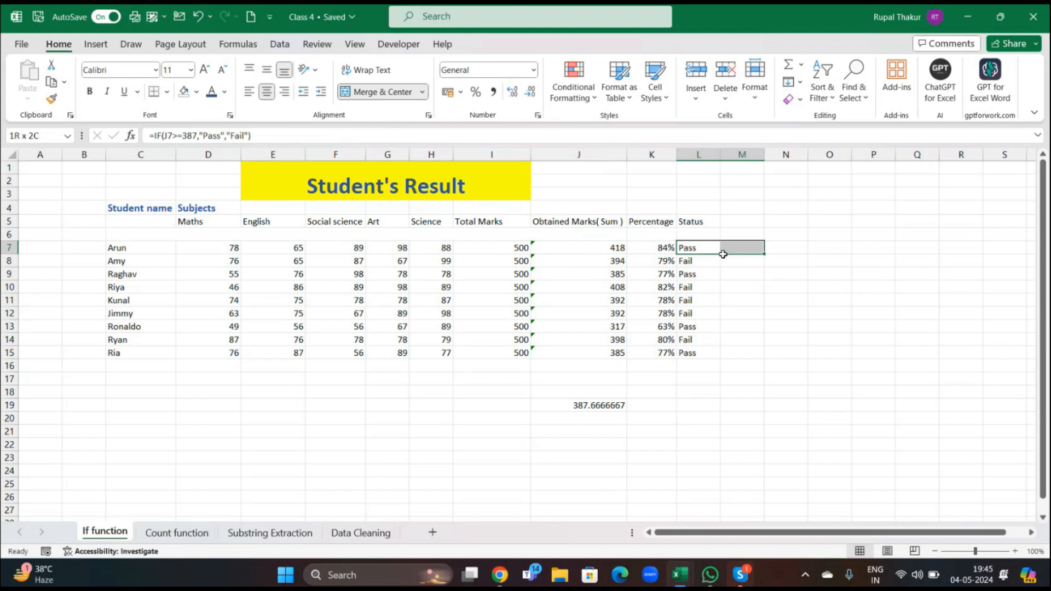
double_click(721, 254)
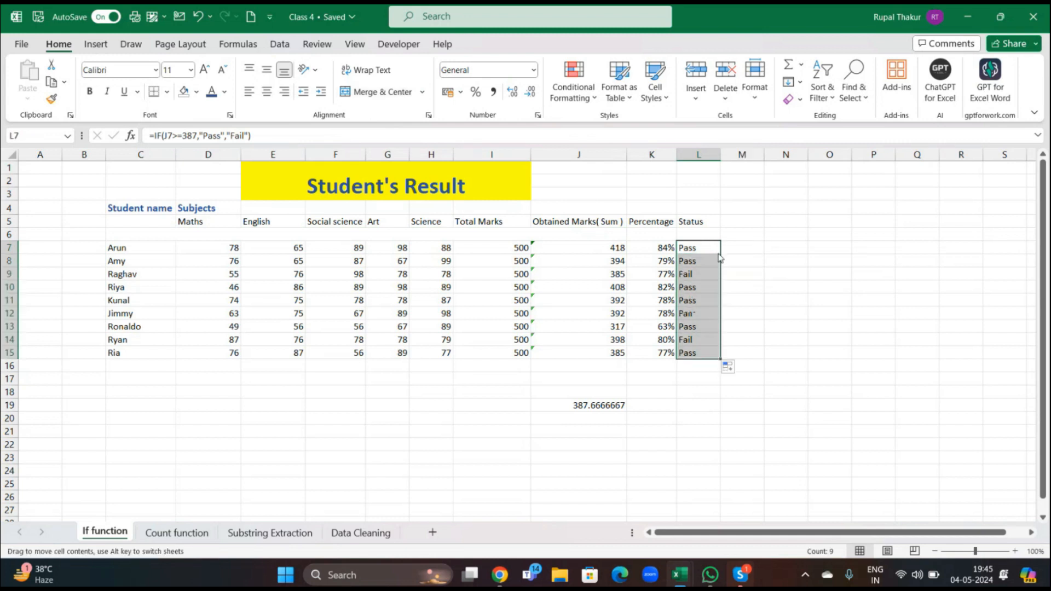
click(788, 285)
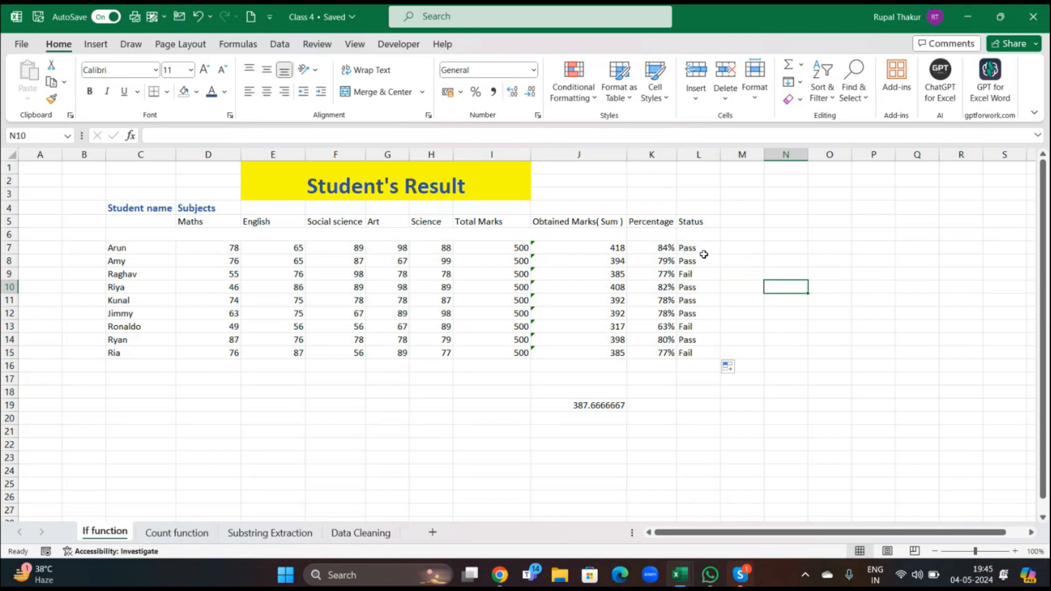
Step: Highlight the first student's obtained marks, percentage and status cells J7:L7 with a light orange fill
drag(575, 246, 693, 248)
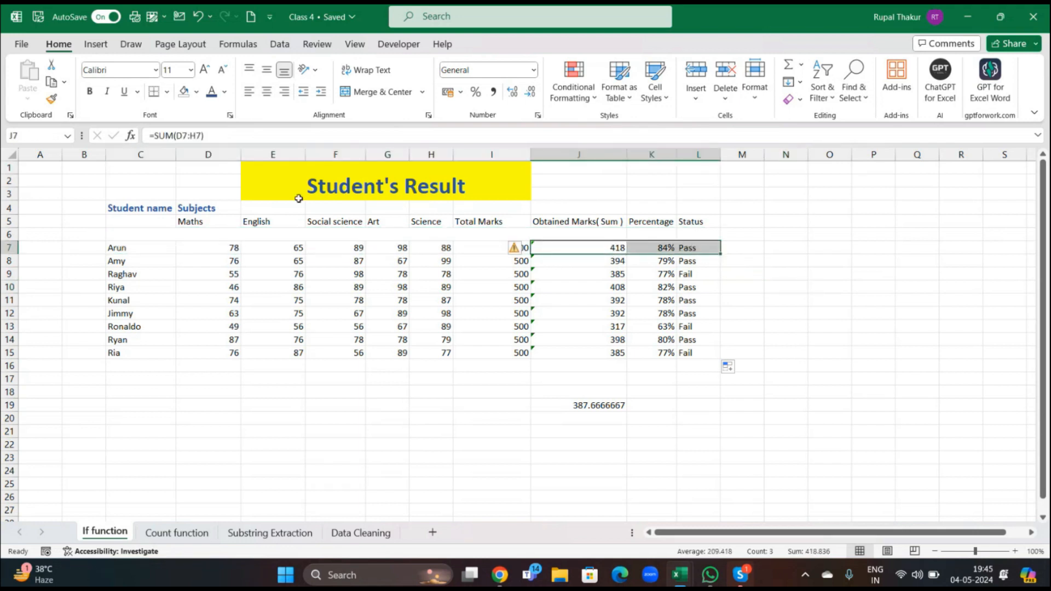
click(192, 94)
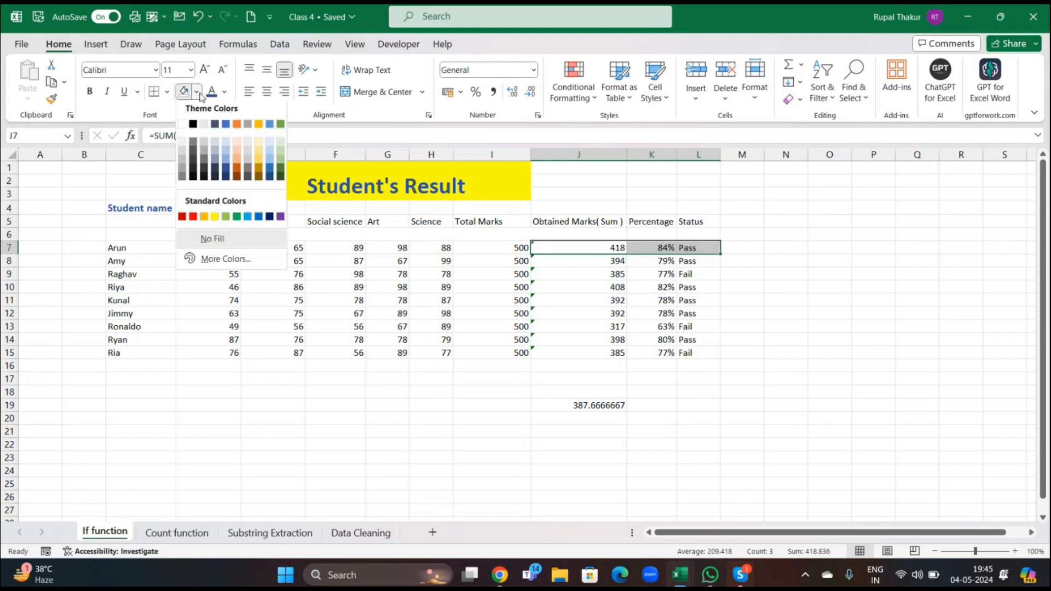
click(234, 146)
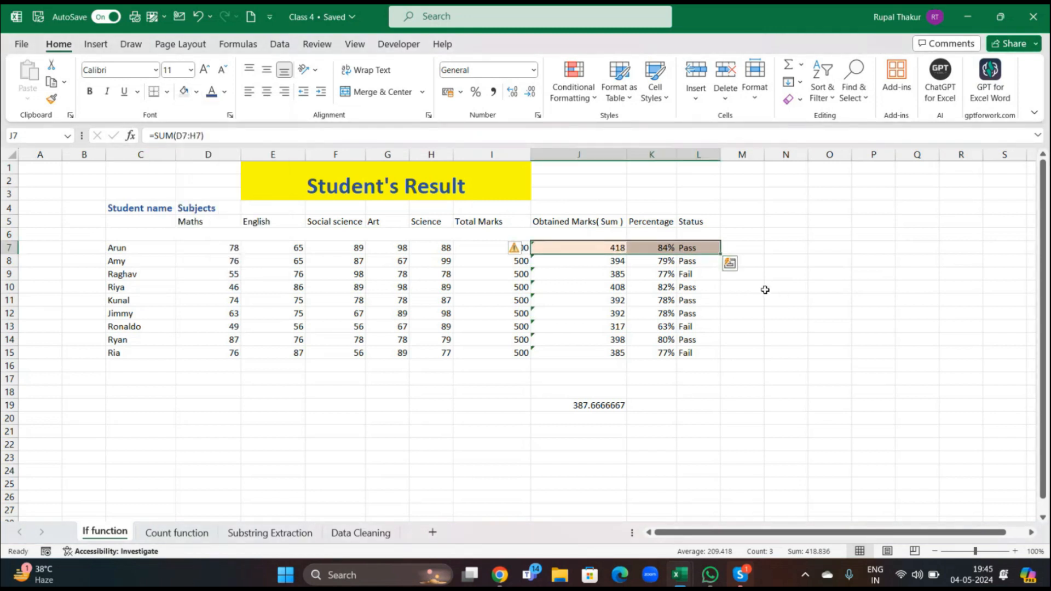
click(758, 287)
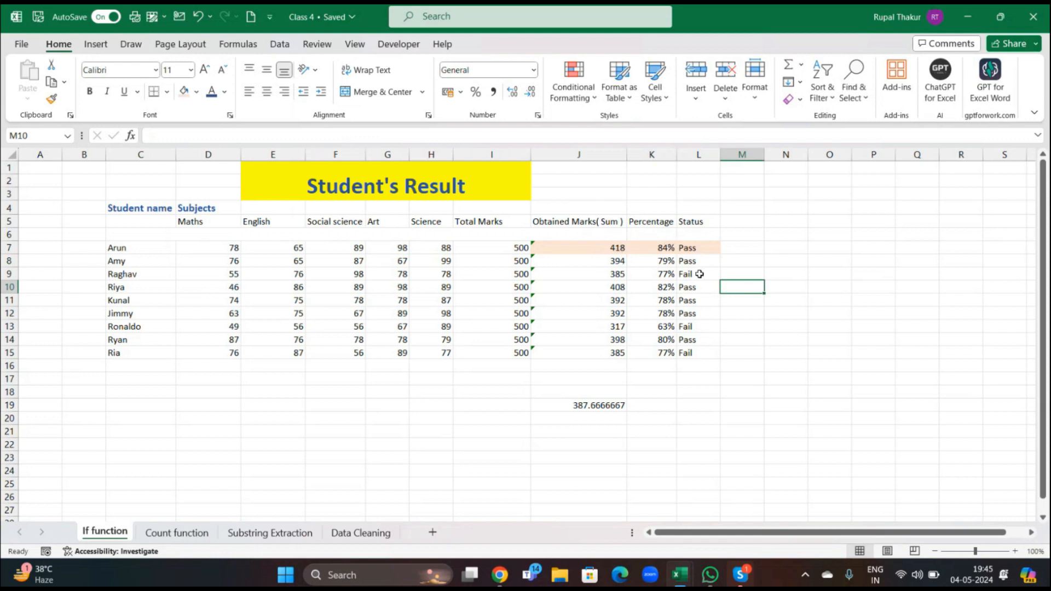
click(600, 276)
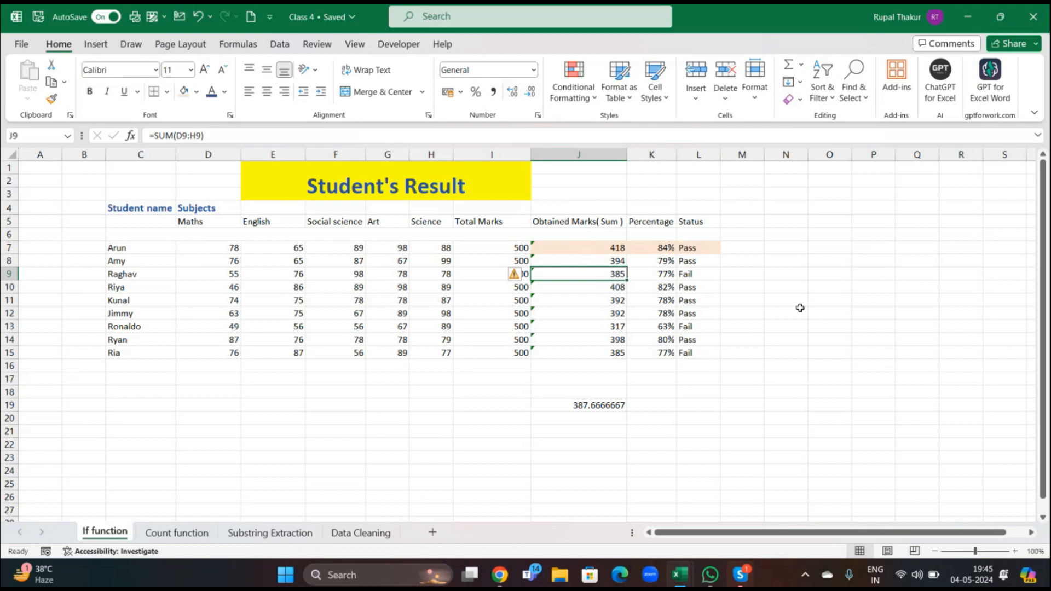
click(742, 363)
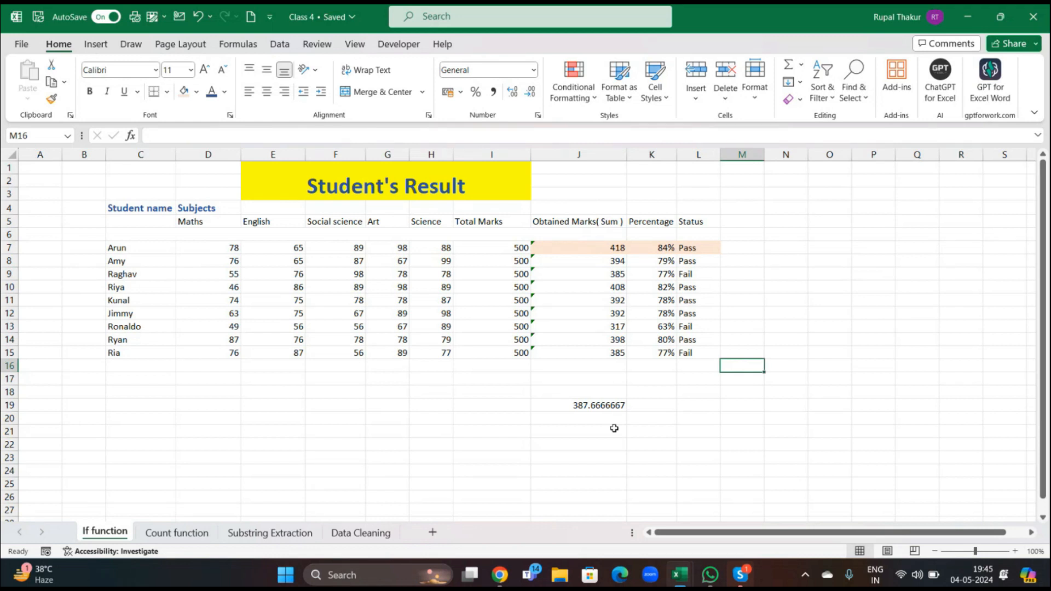
Step: Add the header Nested If Function in cell M5 and auto-fit column M to its text
click(737, 223)
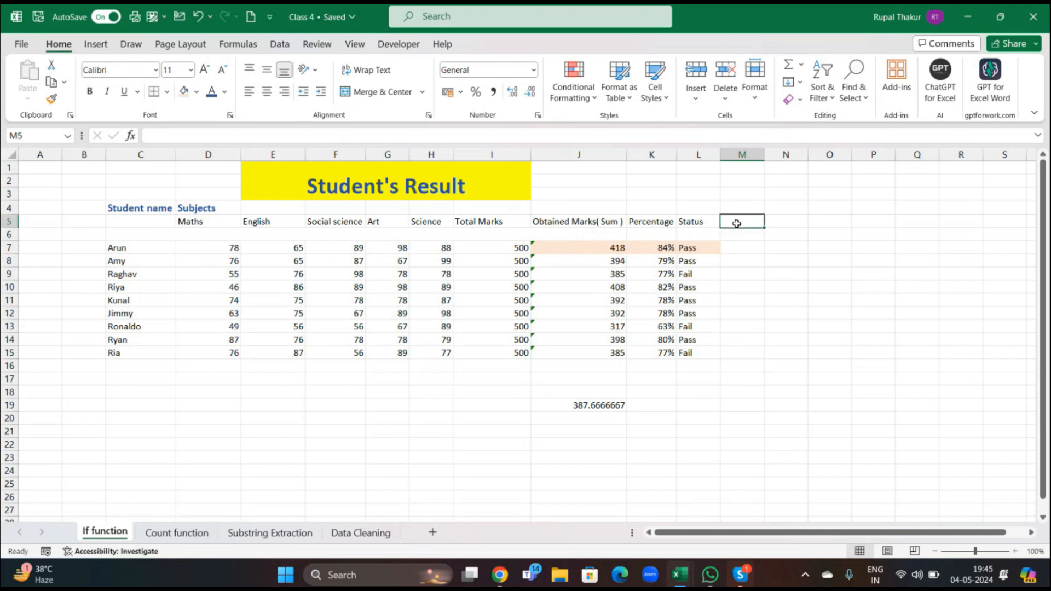
text(Nes)
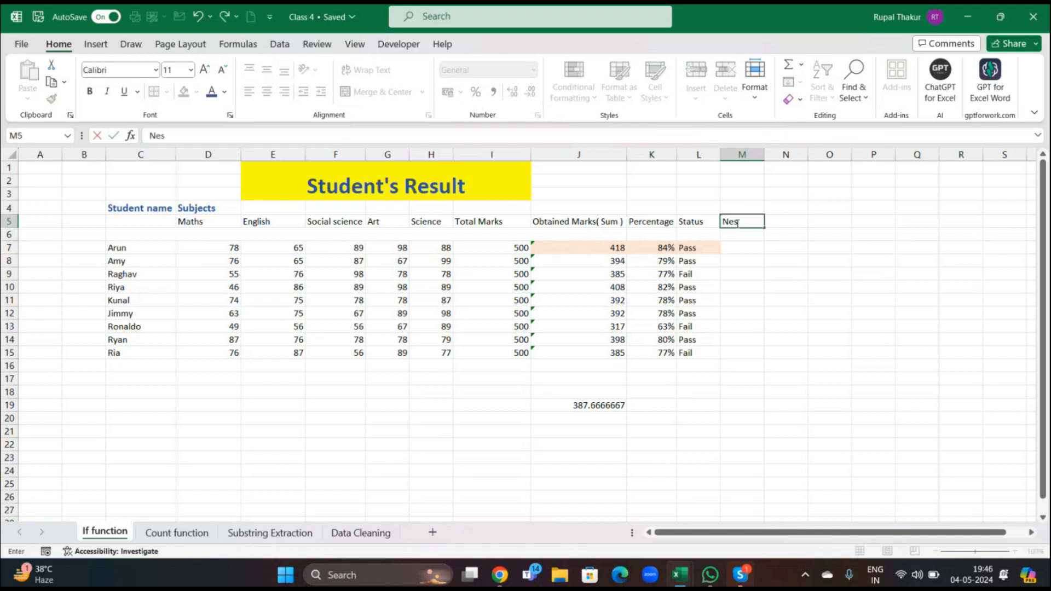
text(ted If Function)
click(880, 327)
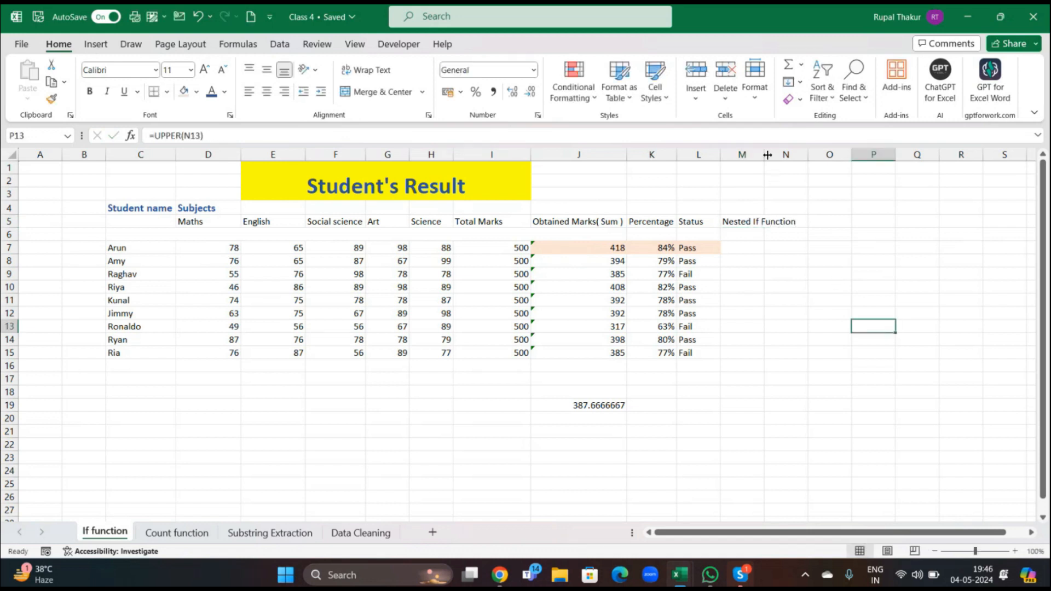
double_click(765, 155)
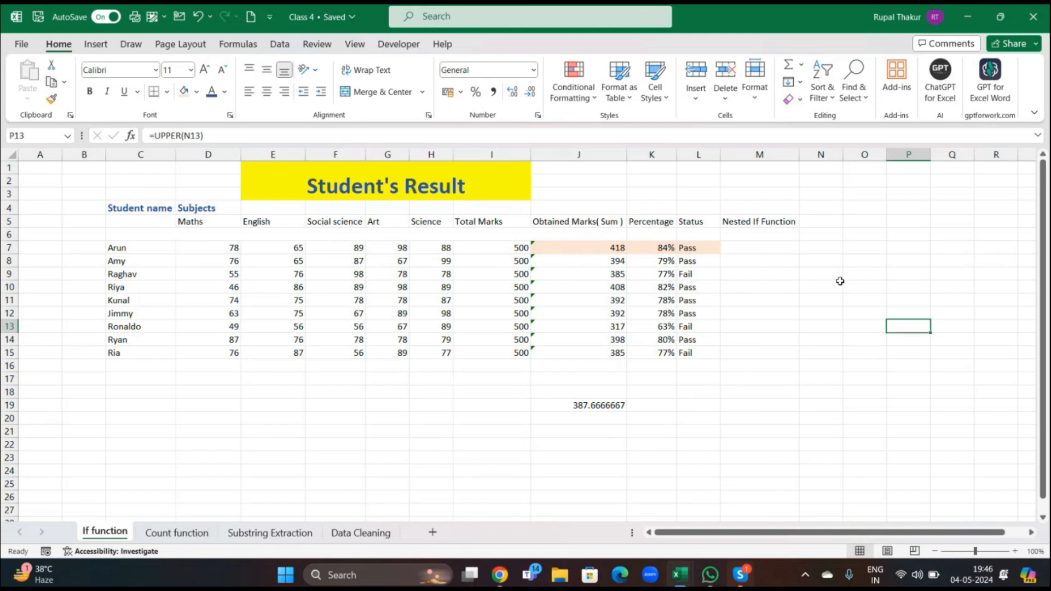
Step: Begin a nested grade formula in M7 with an IF that returns "A" when J7>=400
click(765, 247)
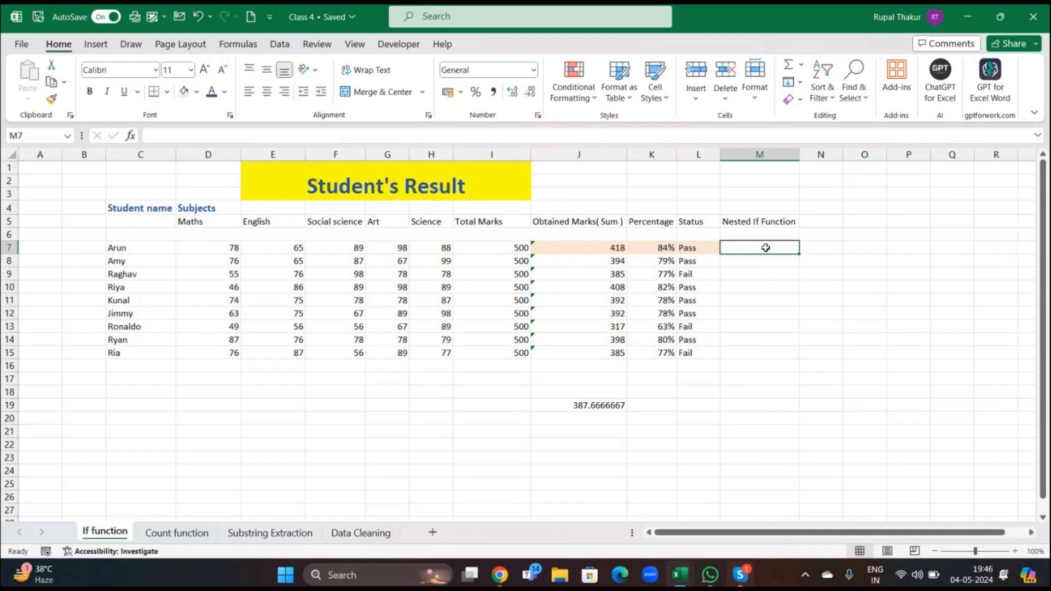
text(=if)
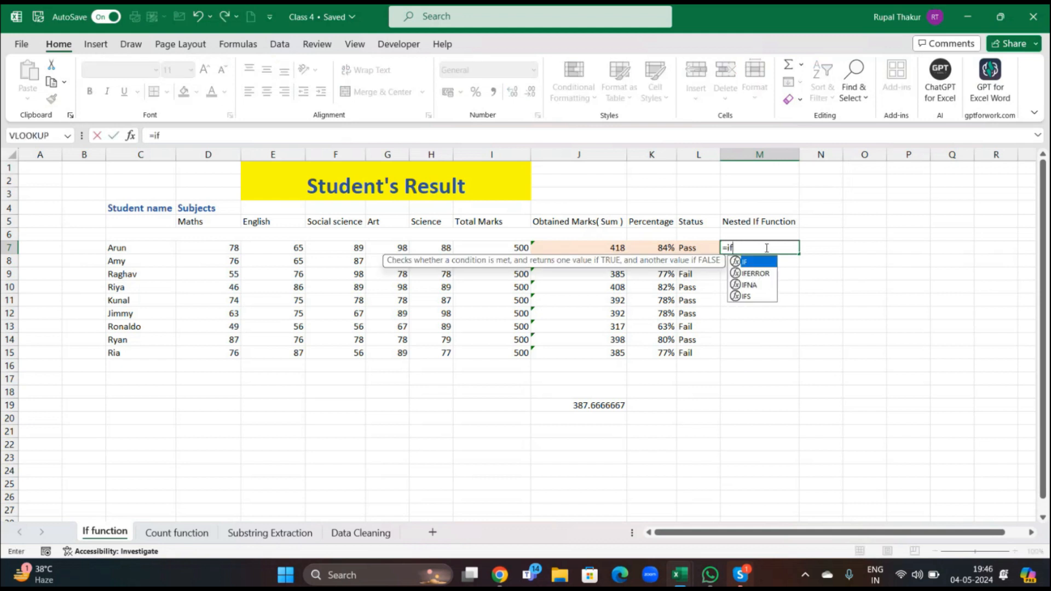
text(()
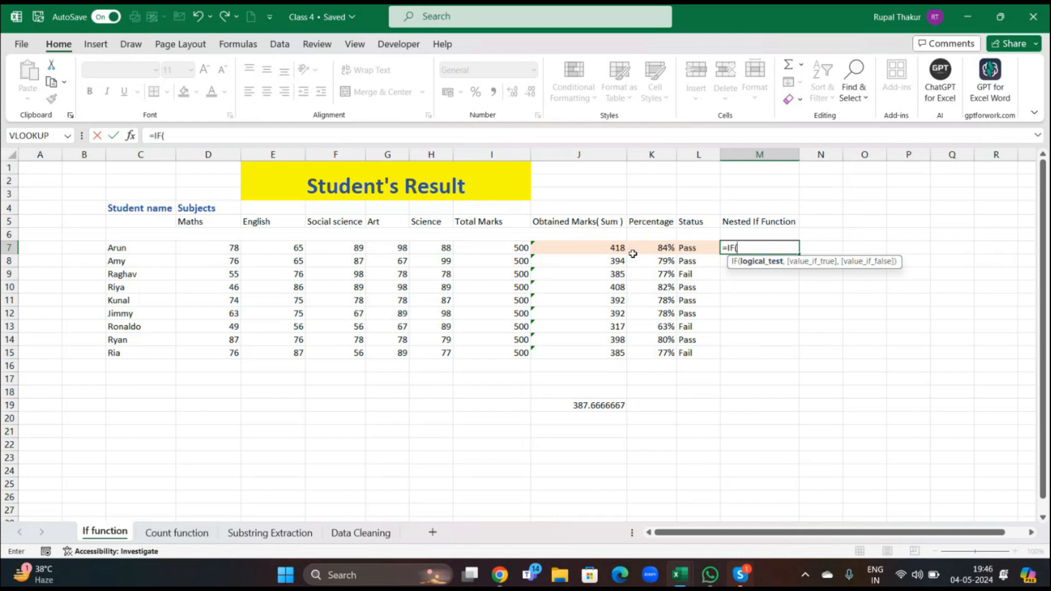
click(600, 250)
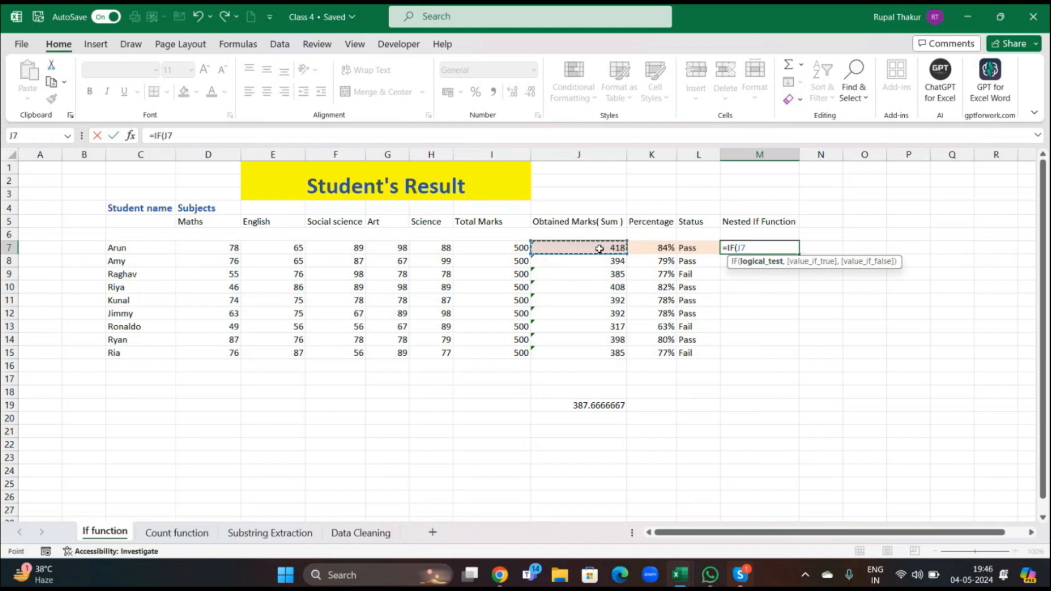
text(>=45)
key(BackSpace)
text(00)
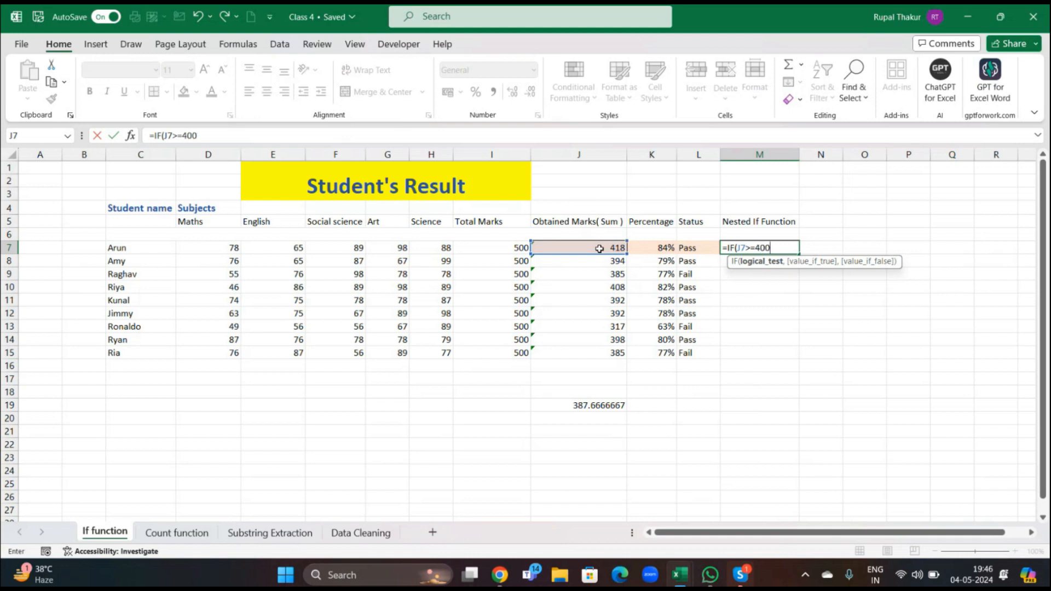
text(,)
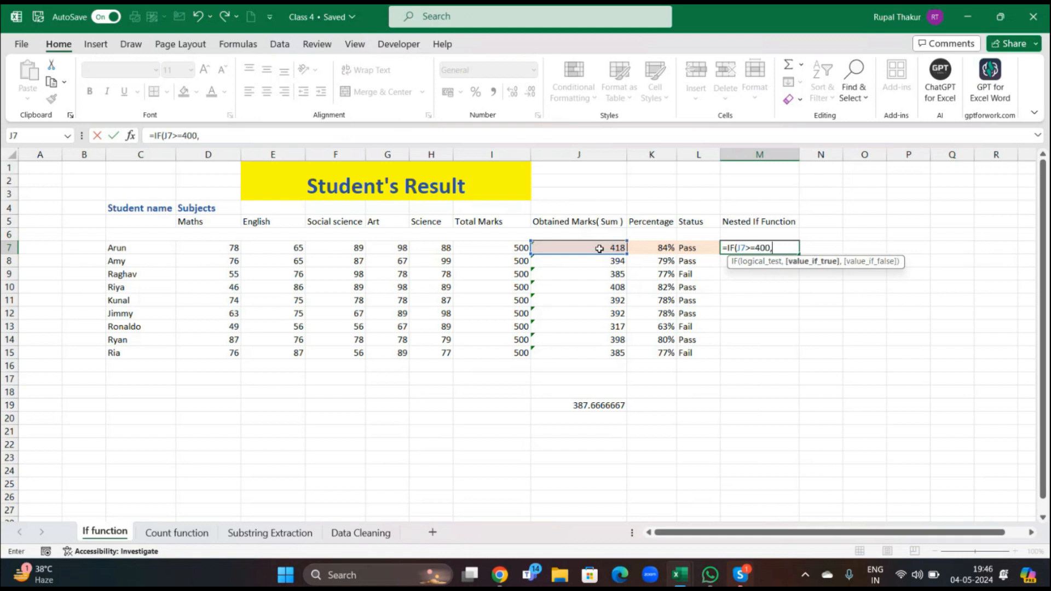
text("A")
Step: Nest a second IF as the false value in the M7 formula, returning "B" when J7>=300
text(,IF()
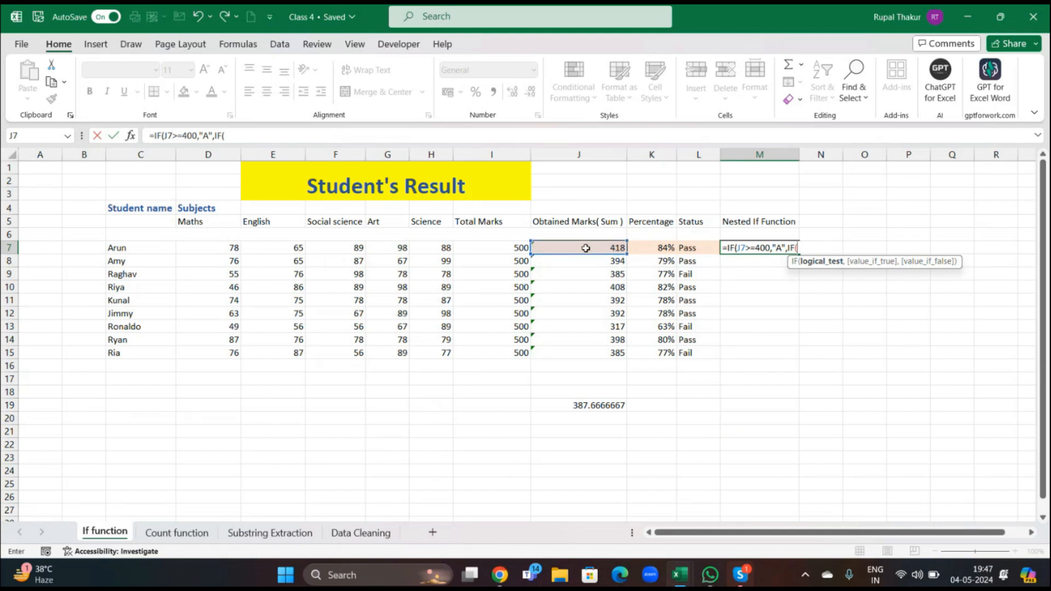
click(618, 247)
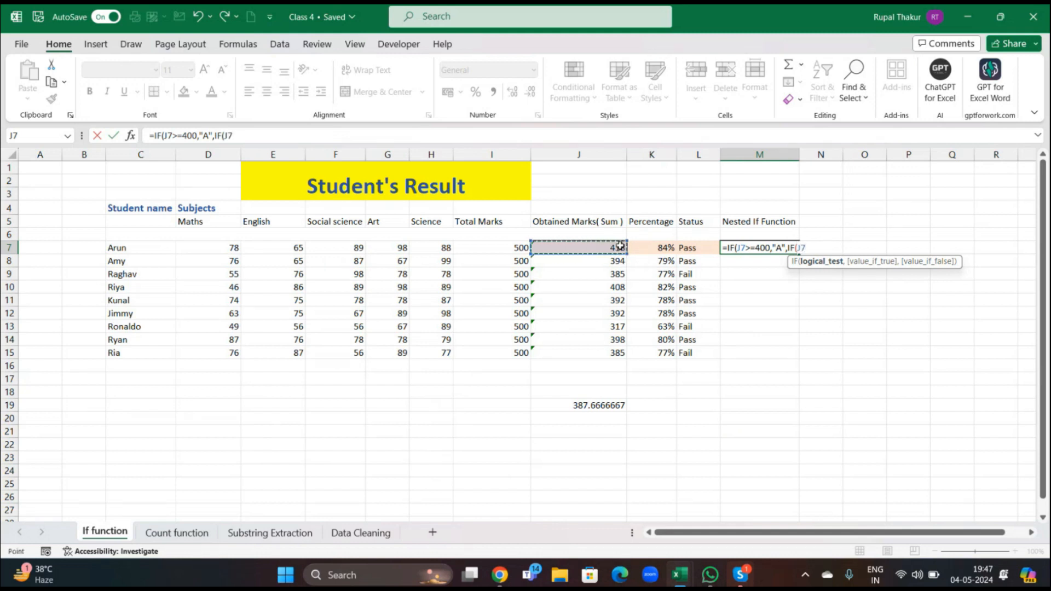
text(>=)
text(300)
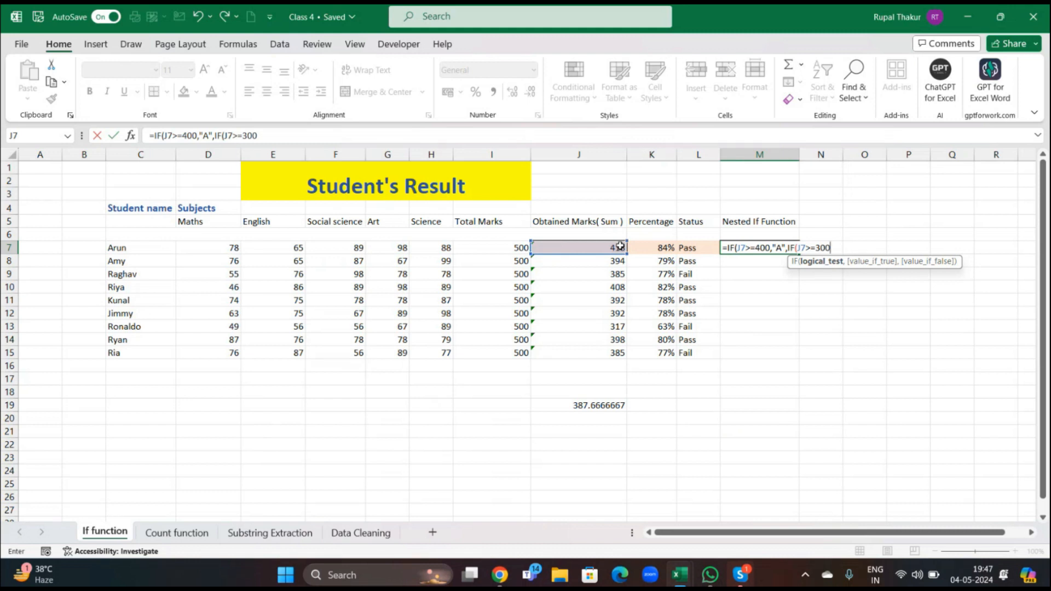
text(,)
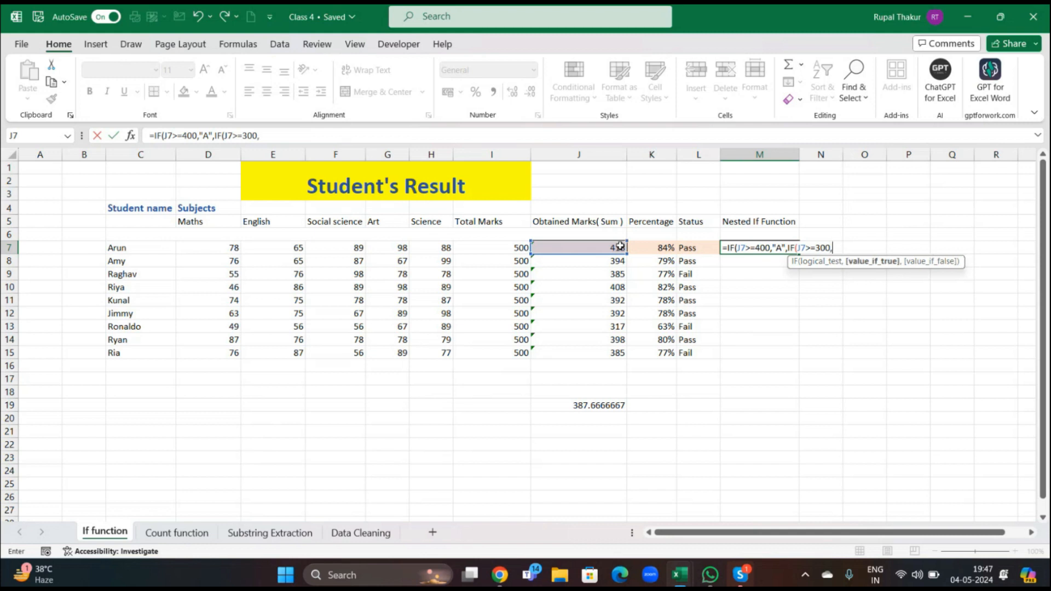
text("B",)
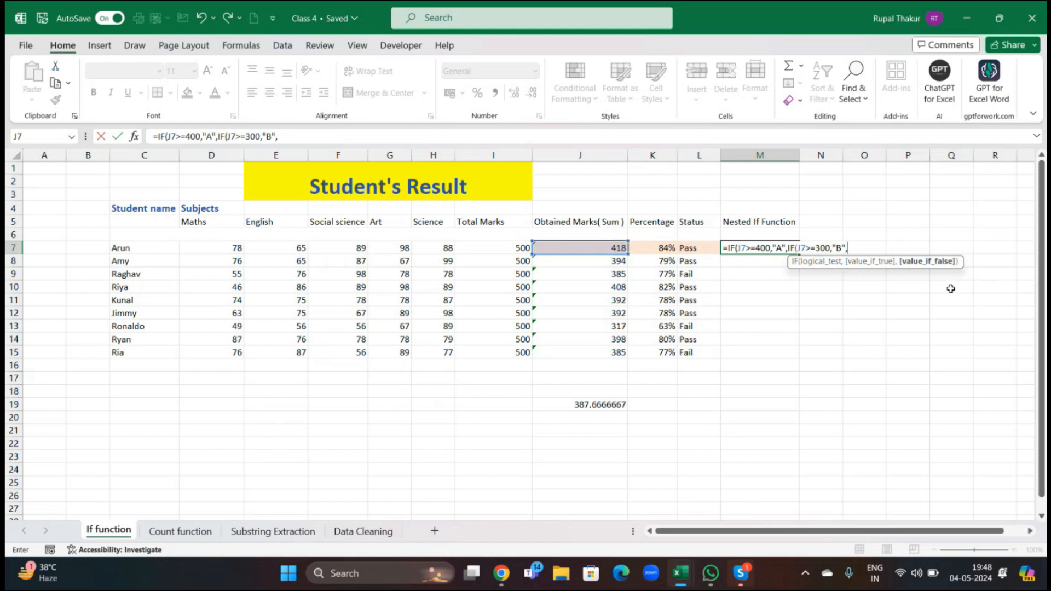
Step: Nest a third IF in M7 returning "C" when J7>=350 and otherwise "D", and complete the formula with all three closing parentheses
text(if)
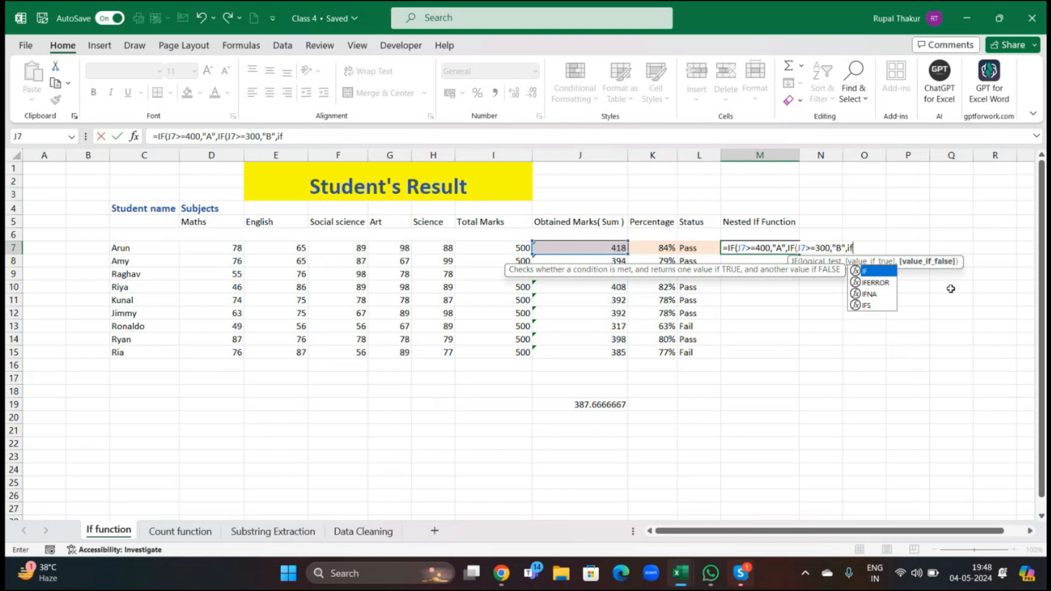
key(Tab)
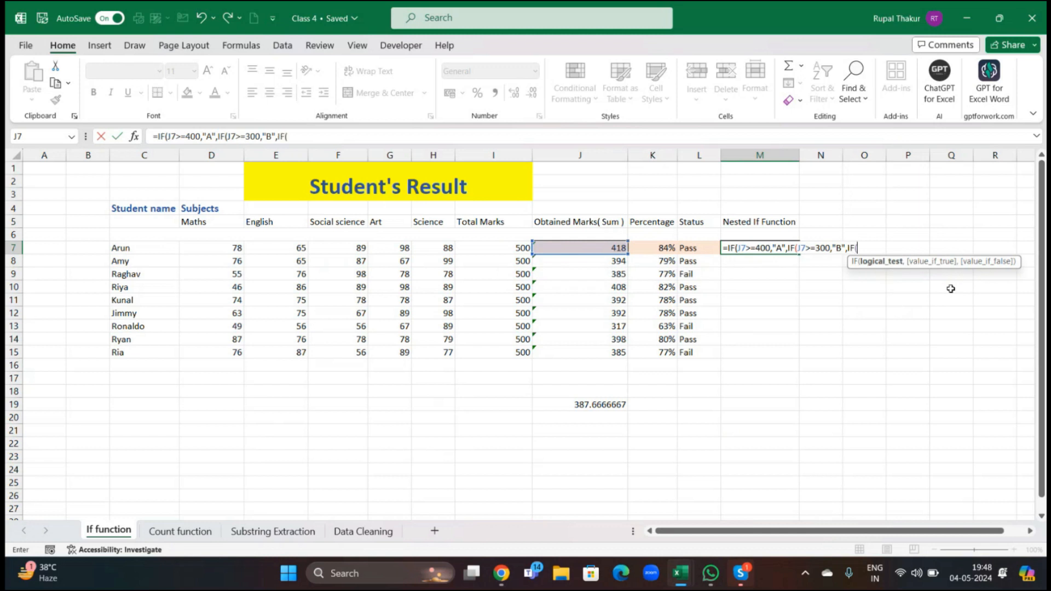
click(594, 247)
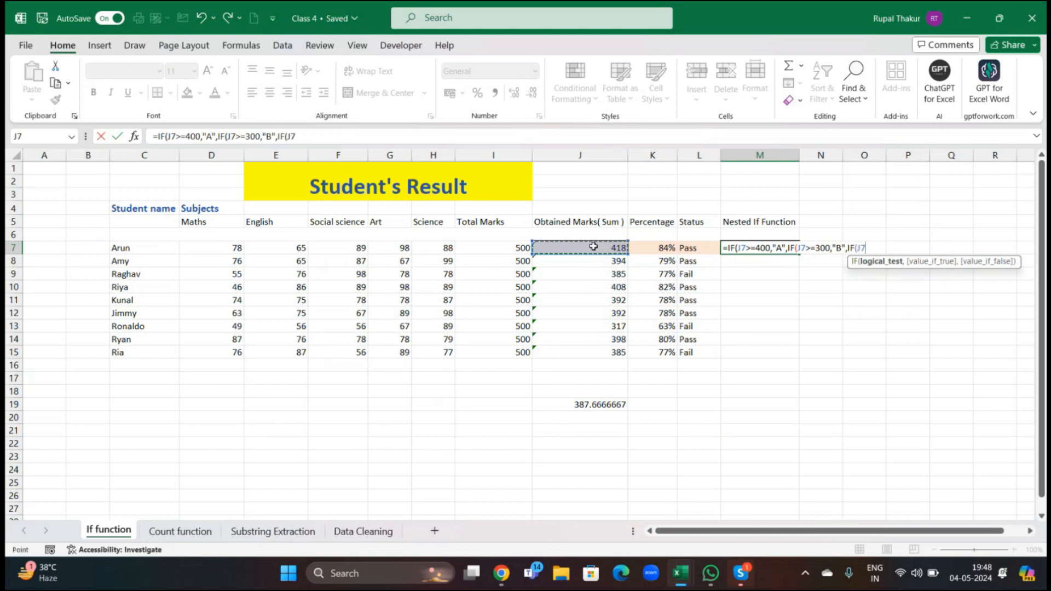
text(>=)
text(350)
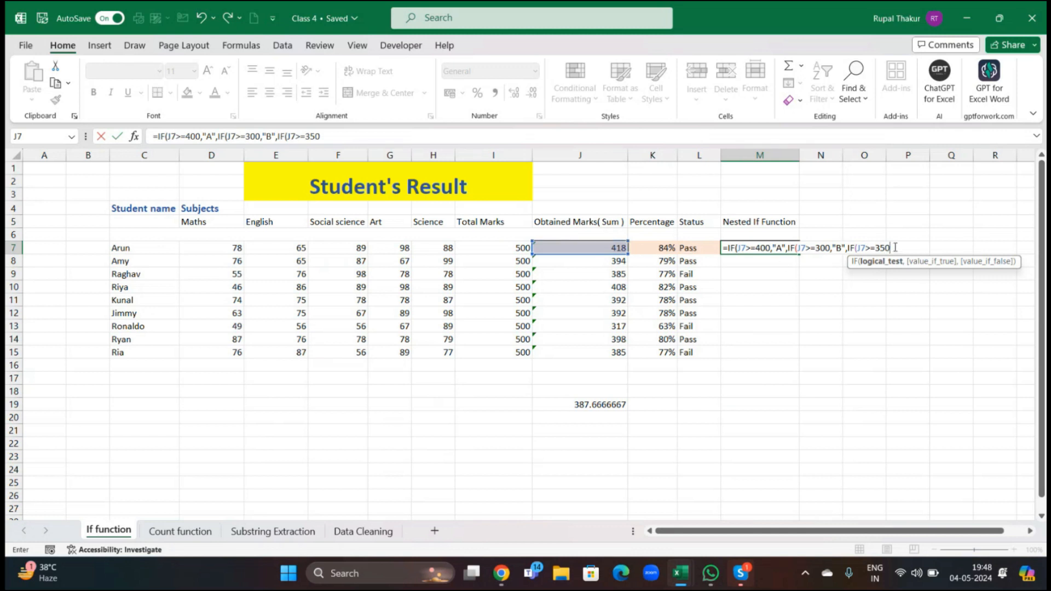
text(,)
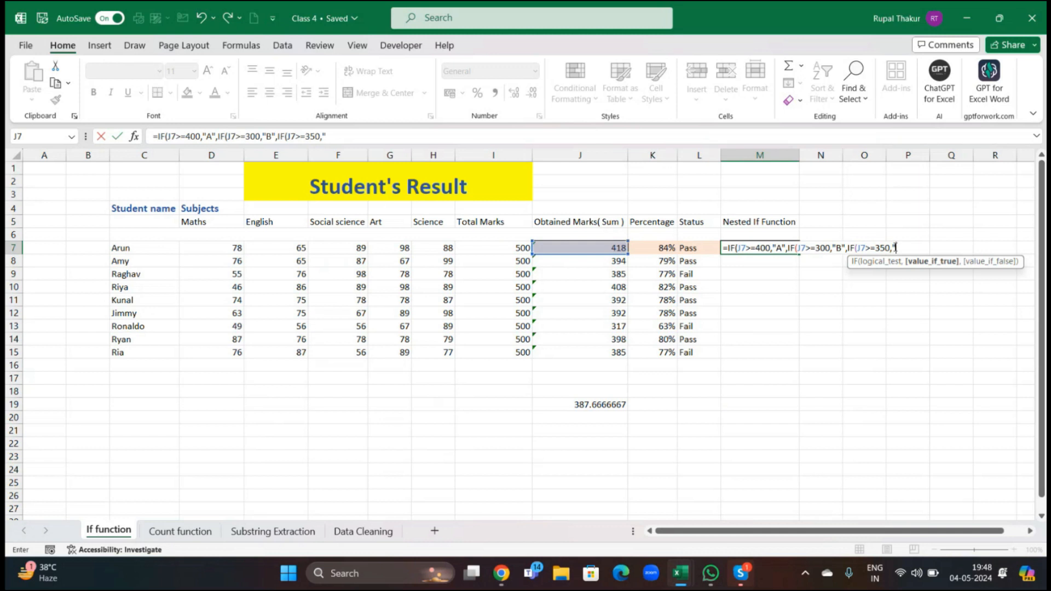
text("C")
text(,)
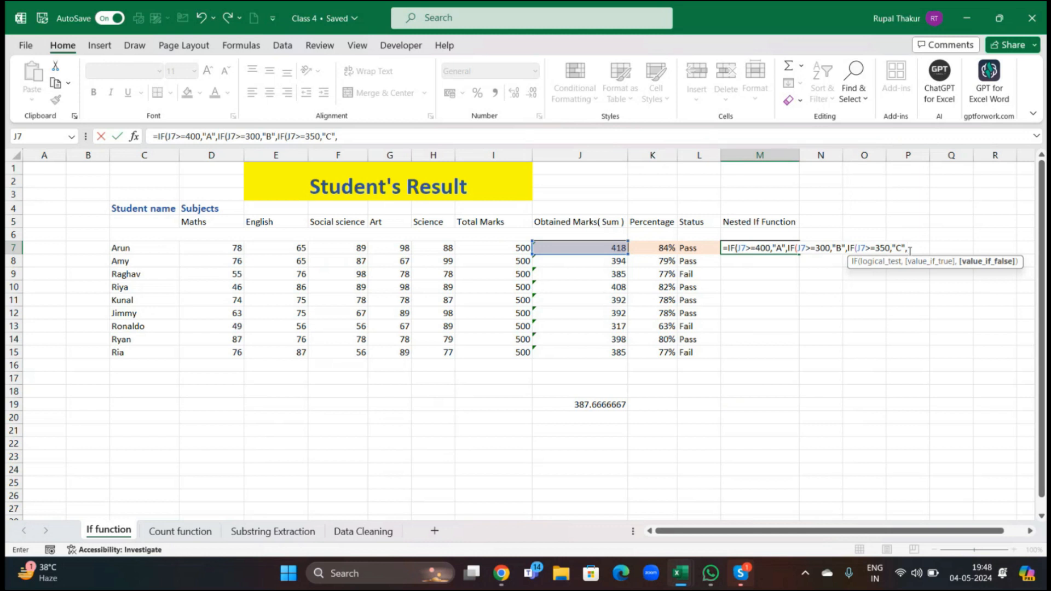
text("D"))
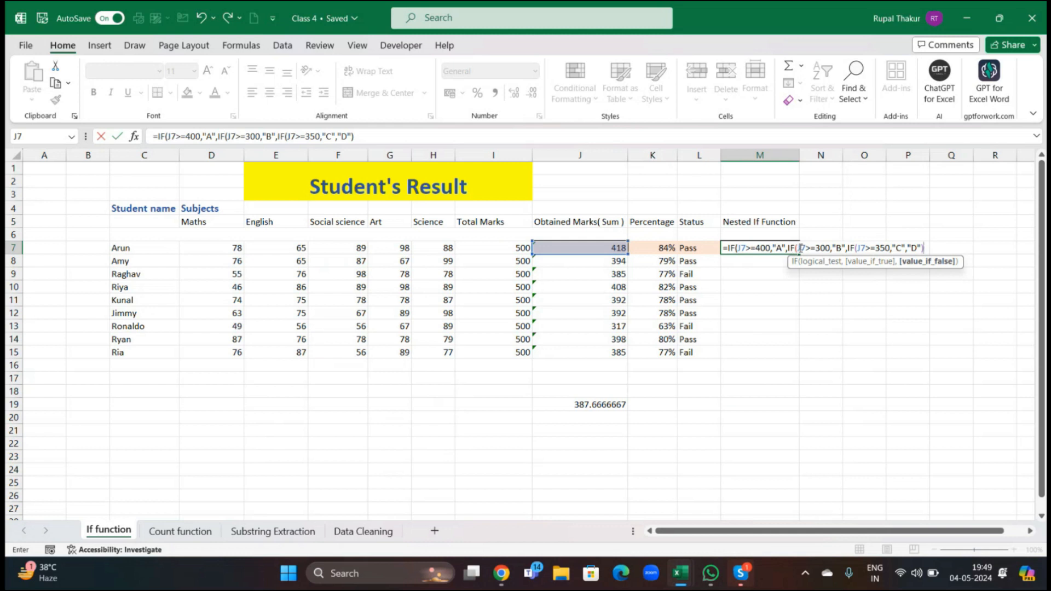
text())
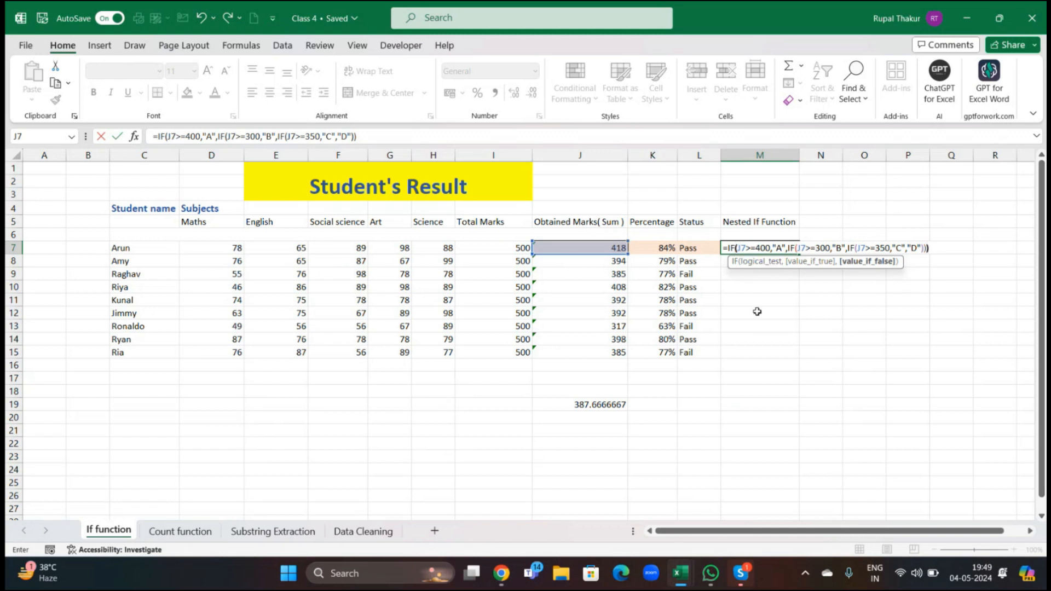
text())
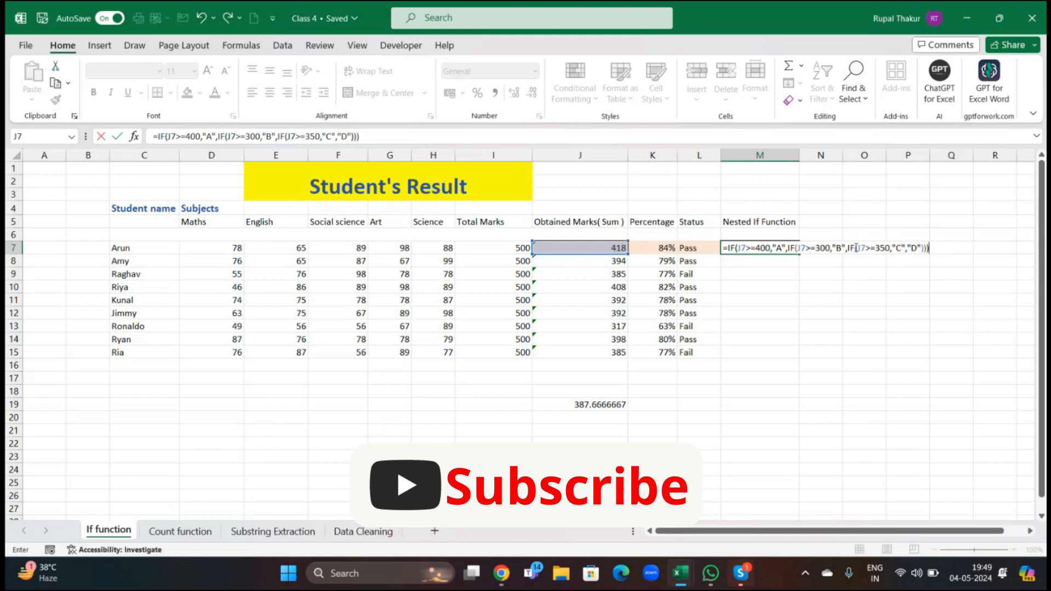
key(Return)
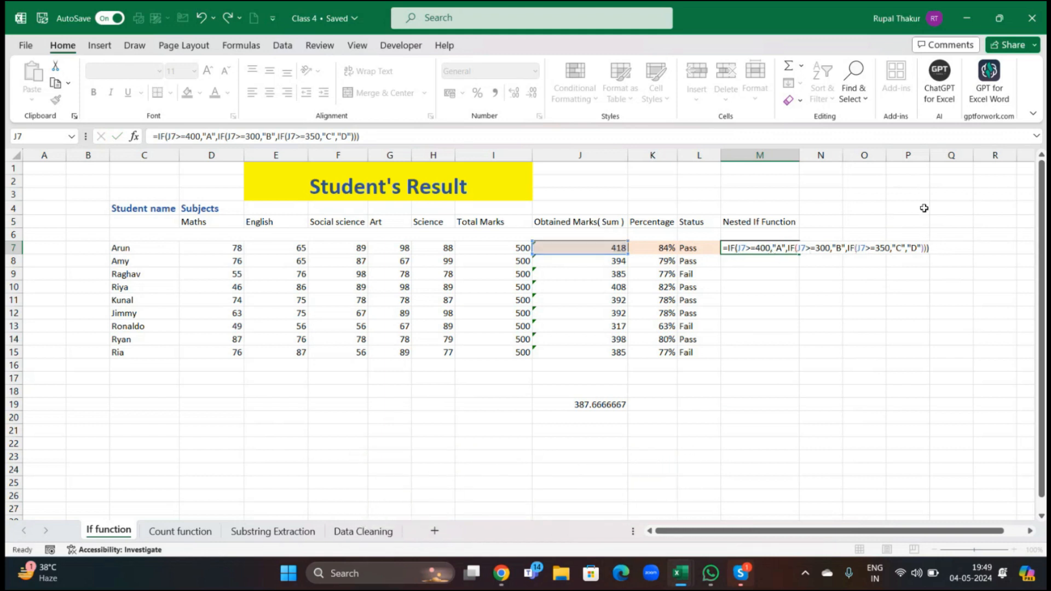
Step: Fill the nested IF formula from M7 down the Nested If Function column to M15
click(765, 248)
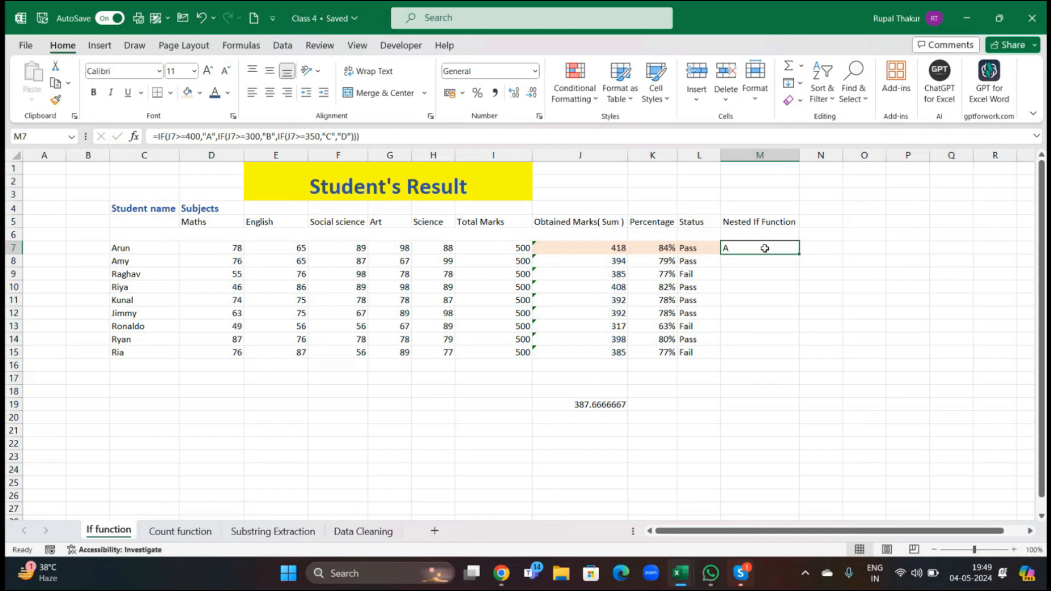
double_click(799, 254)
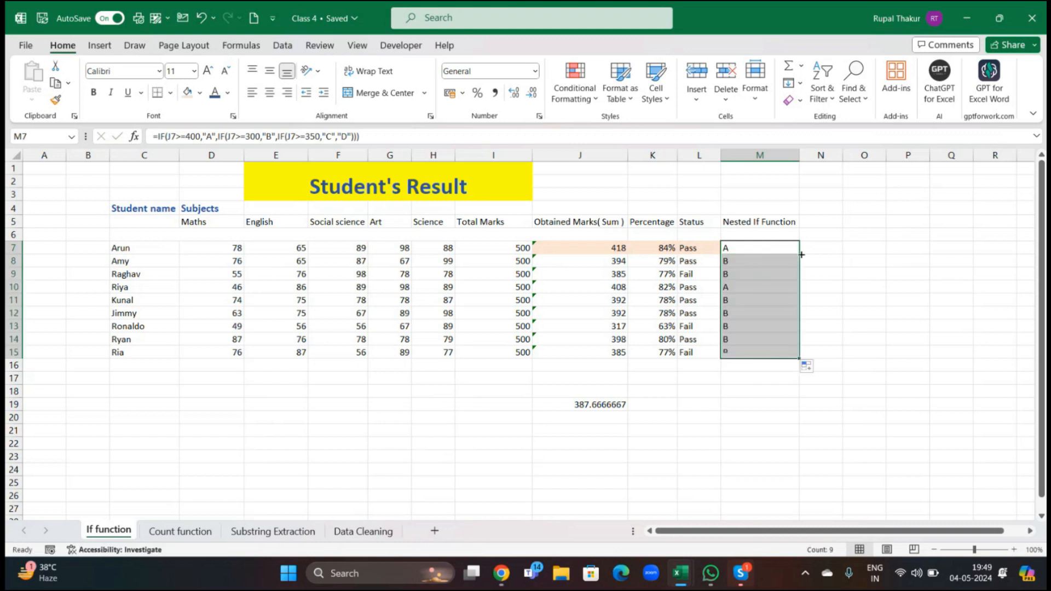
click(836, 313)
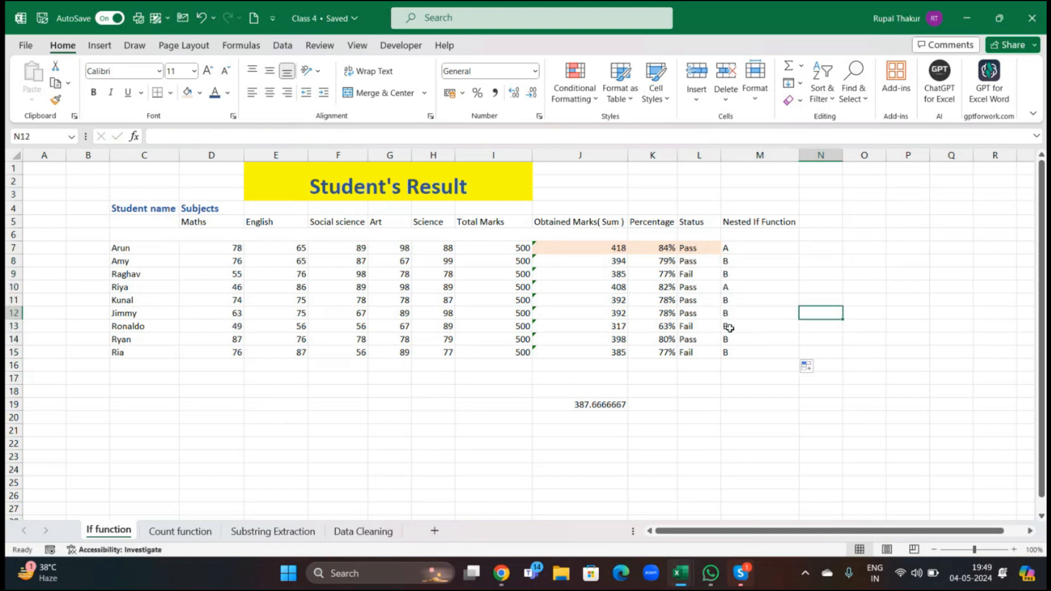